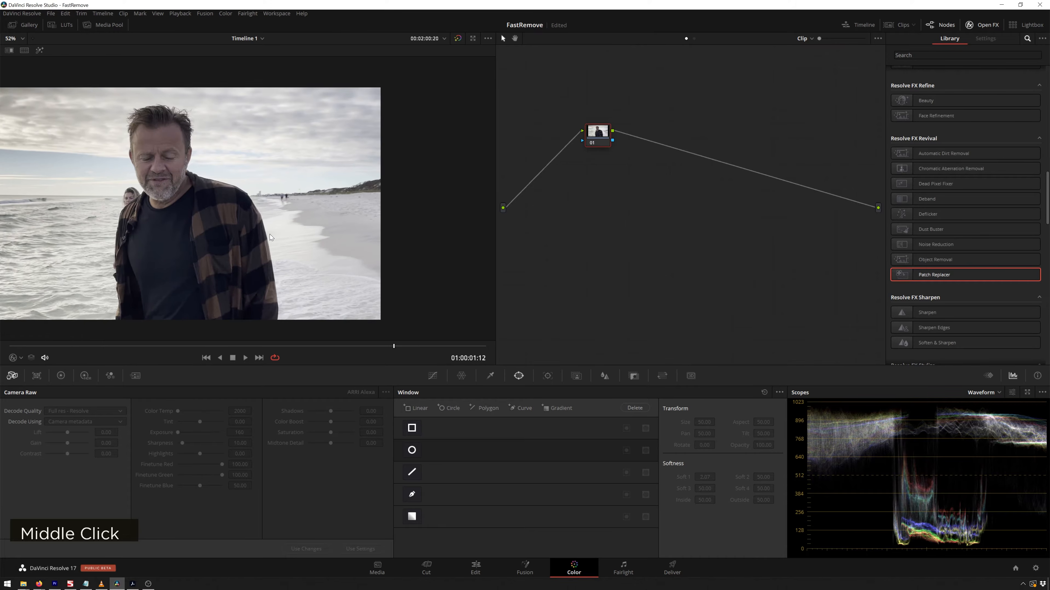
{"action": "left_click_drag", "start_coordinate": [270, 234], "coordinate": [318, 235]}
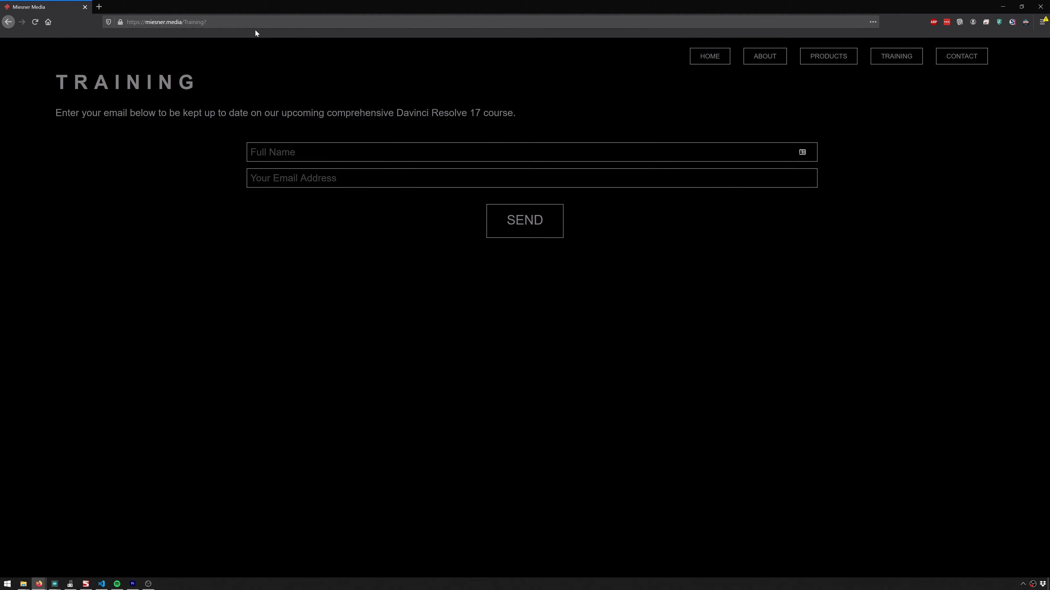
{"action": "key", "text": "ctrl+l"}
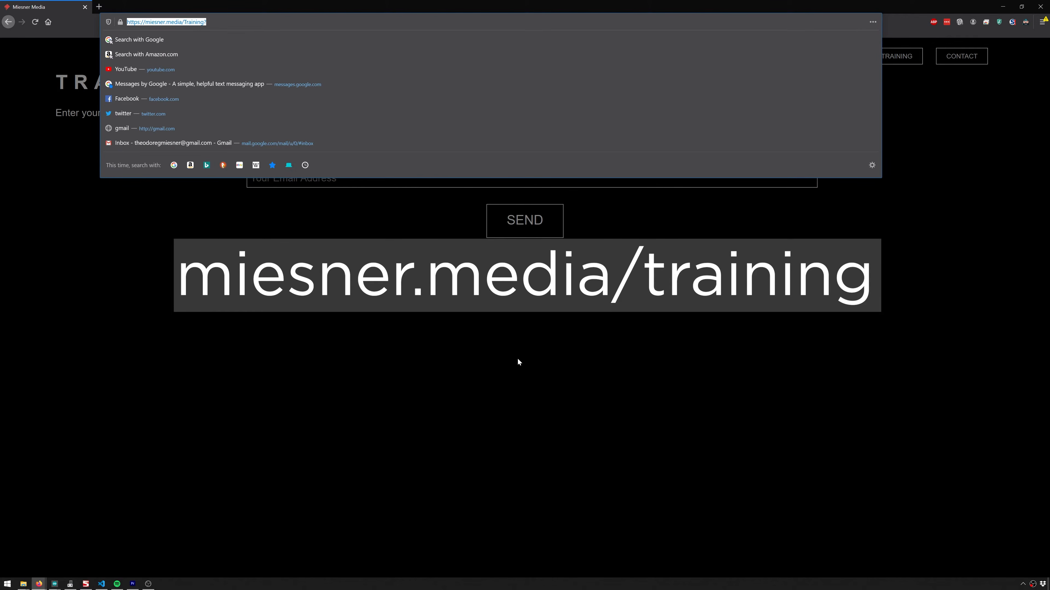
{"action": "left_click", "coordinate": [293, 178]}
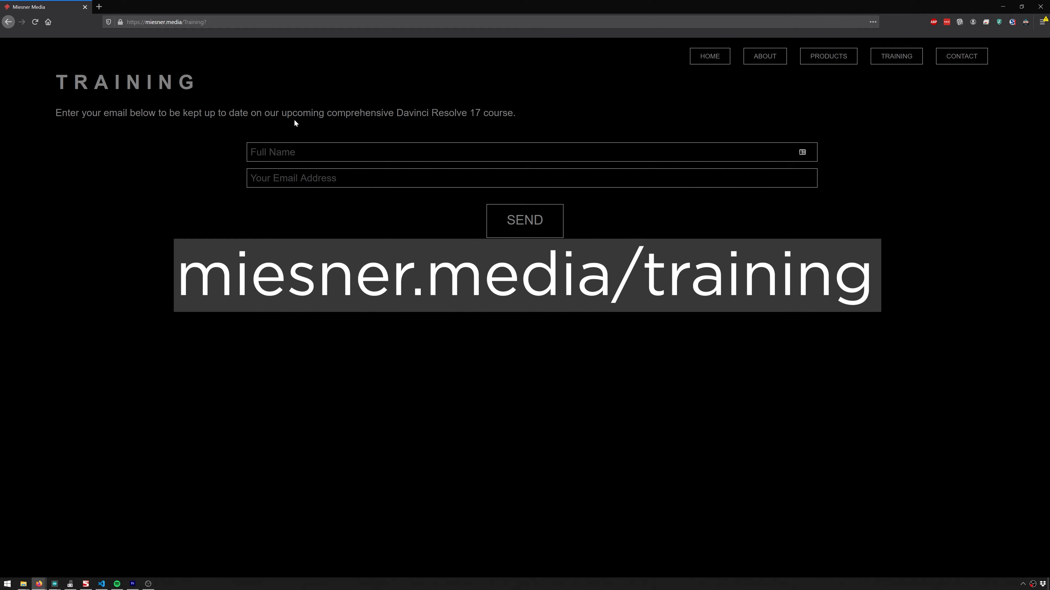
{"action": "left_click_drag", "start_coordinate": [293, 113], "coordinate": [519, 114]}
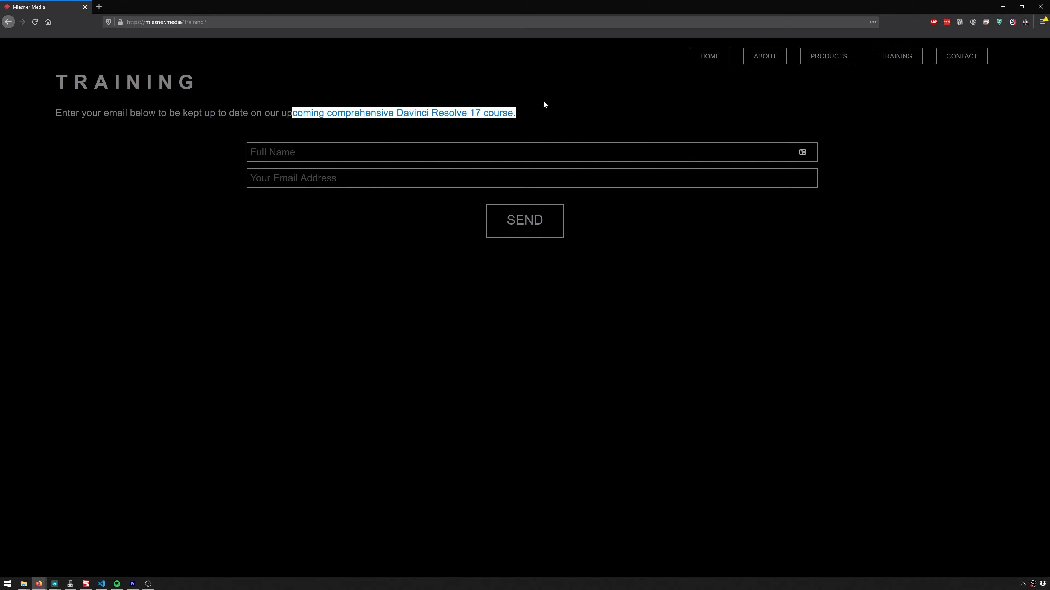
{"action": "left_click", "coordinate": [288, 154]}
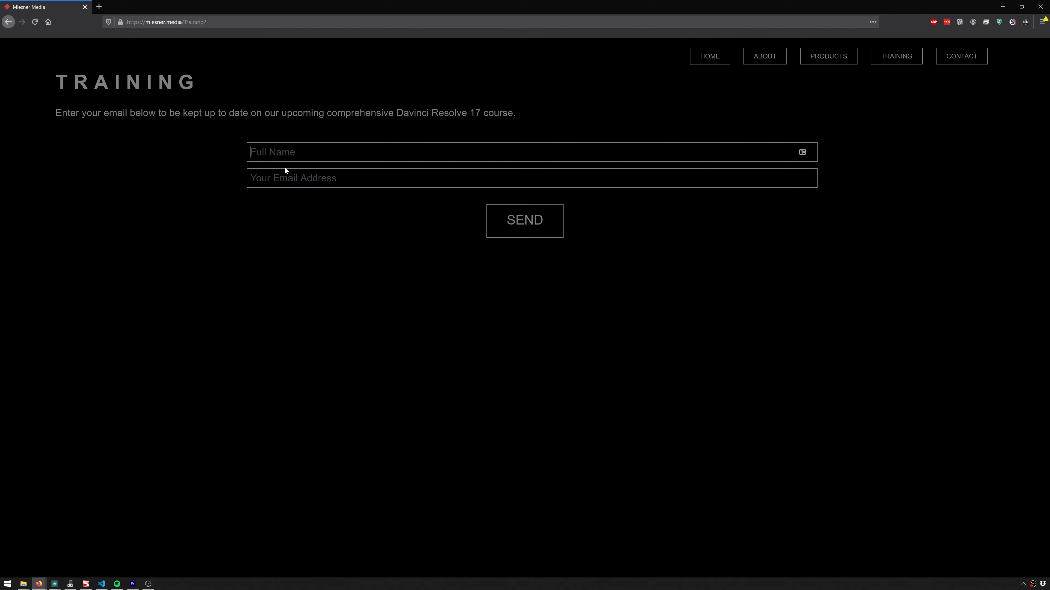
{"action": "left_click", "coordinate": [286, 178]}
{"action": "left_click", "coordinate": [283, 154]}
{"action": "left_click", "coordinate": [224, 180]}
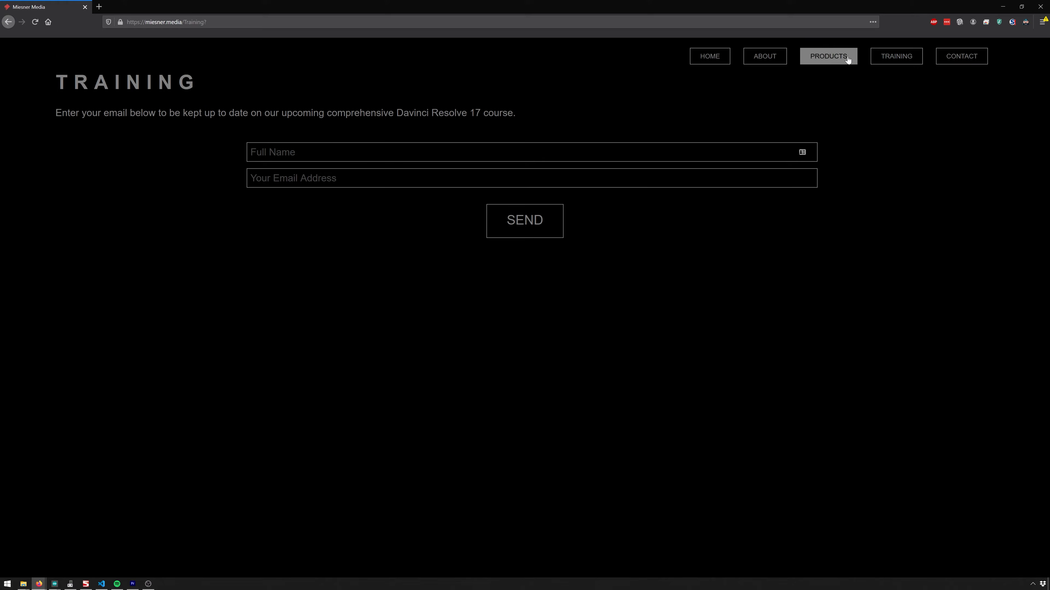
{"action": "left_click", "coordinate": [897, 57]}
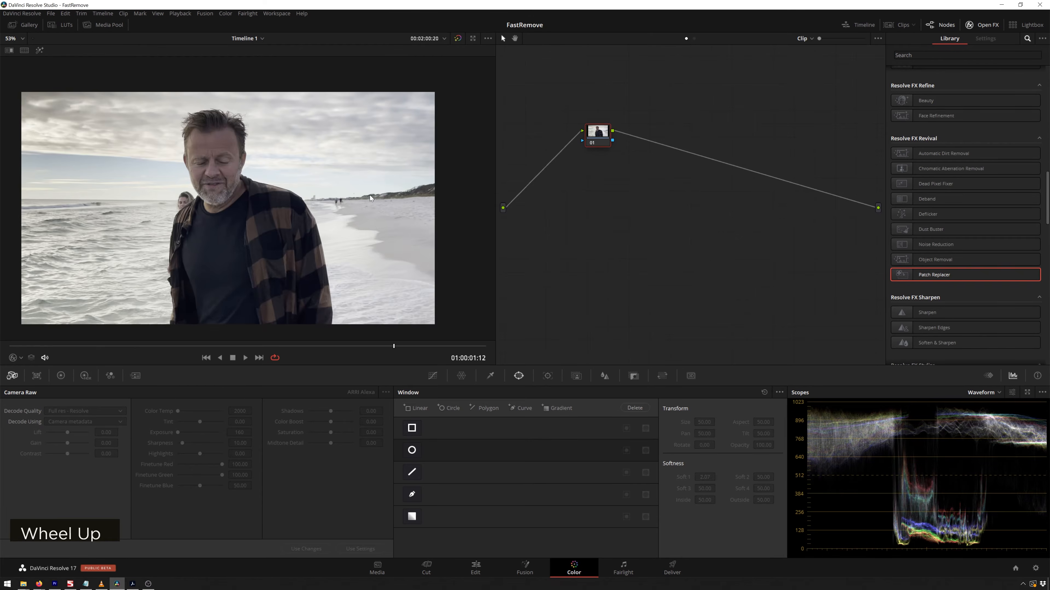
Add a serial node after the first node.
{"action": "scroll", "coordinate": [386, 188], "scroll_direction": "up", "scroll_amount": 4}
{"action": "middle_click", "coordinate": [410, 217]}
{"action": "left_click_drag", "start_coordinate": [332, 202], "coordinate": [328, 202]}
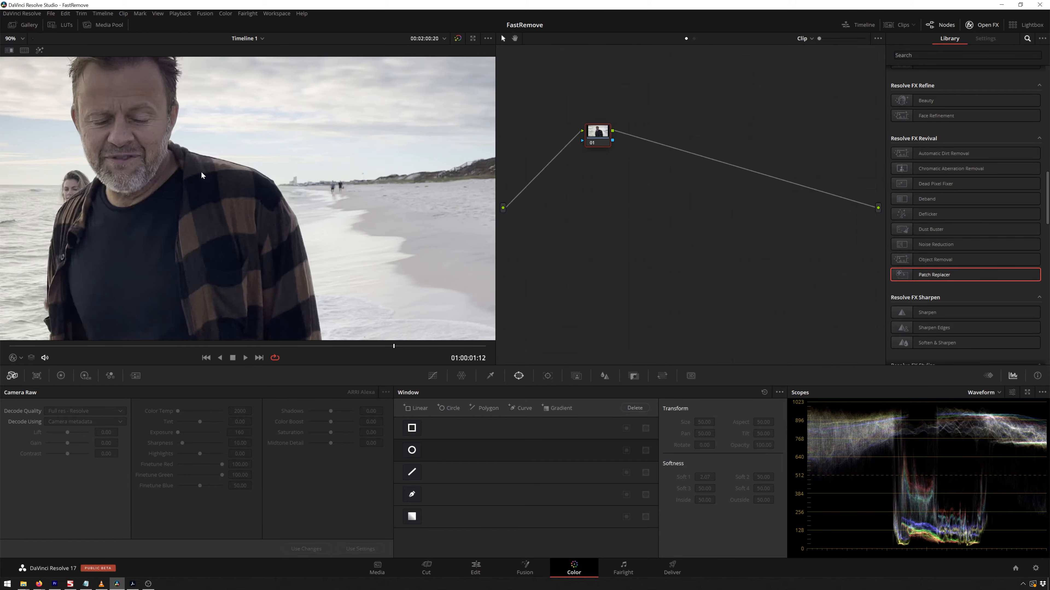
{"action": "left_click_drag", "start_coordinate": [596, 132], "coordinate": [708, 167]}
{"action": "key", "text": "alt+s"}
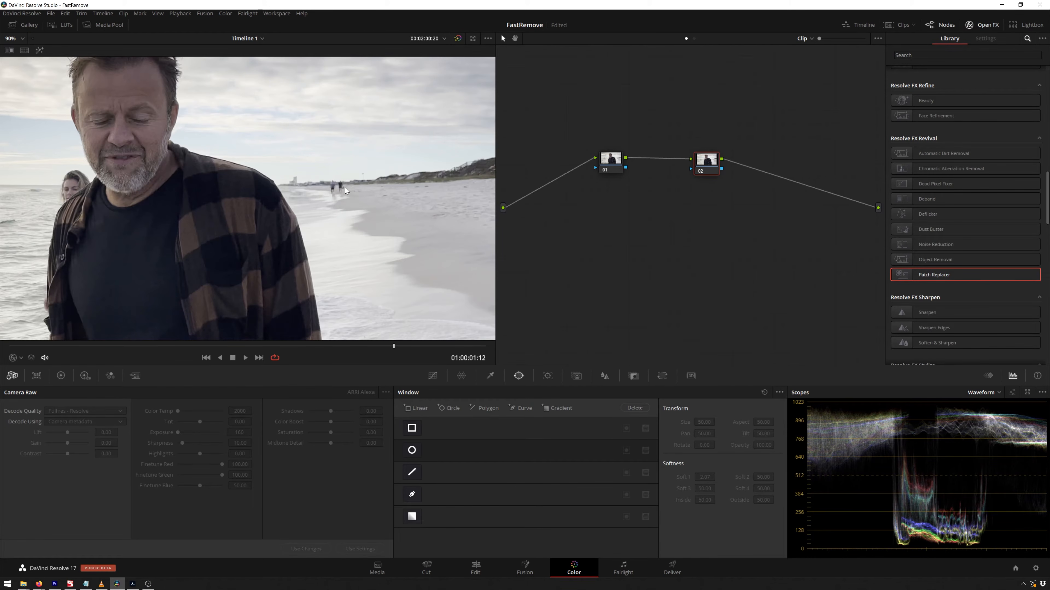
Apply the Patch Replacer effect to the new node.
{"action": "left_click_drag", "start_coordinate": [925, 276], "coordinate": [707, 166]}
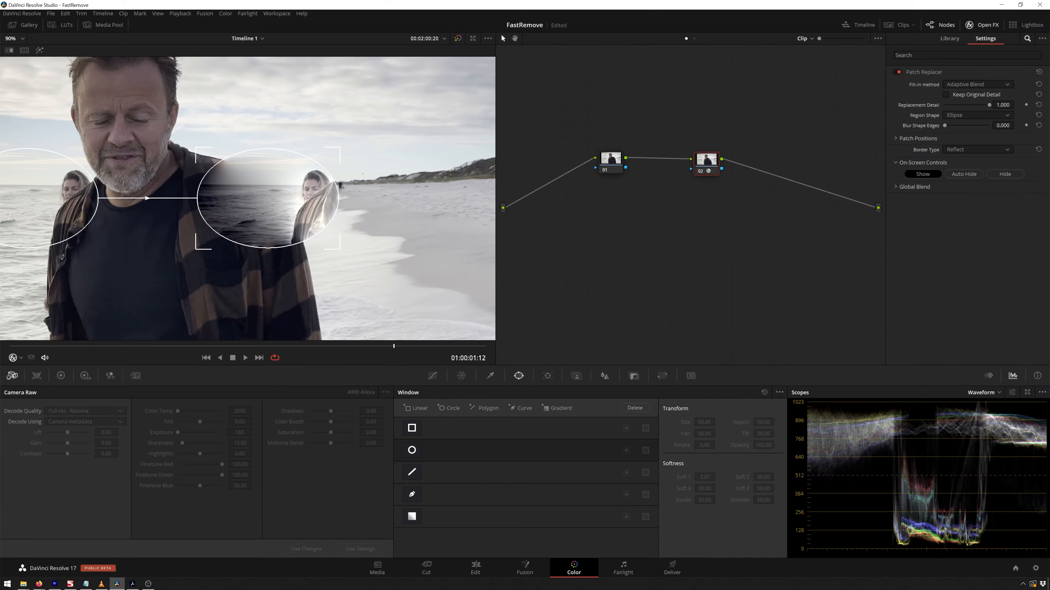
{"action": "left_click", "coordinate": [972, 26]}
{"action": "left_click", "coordinate": [972, 26]}
{"action": "left_click", "coordinate": [950, 38]}
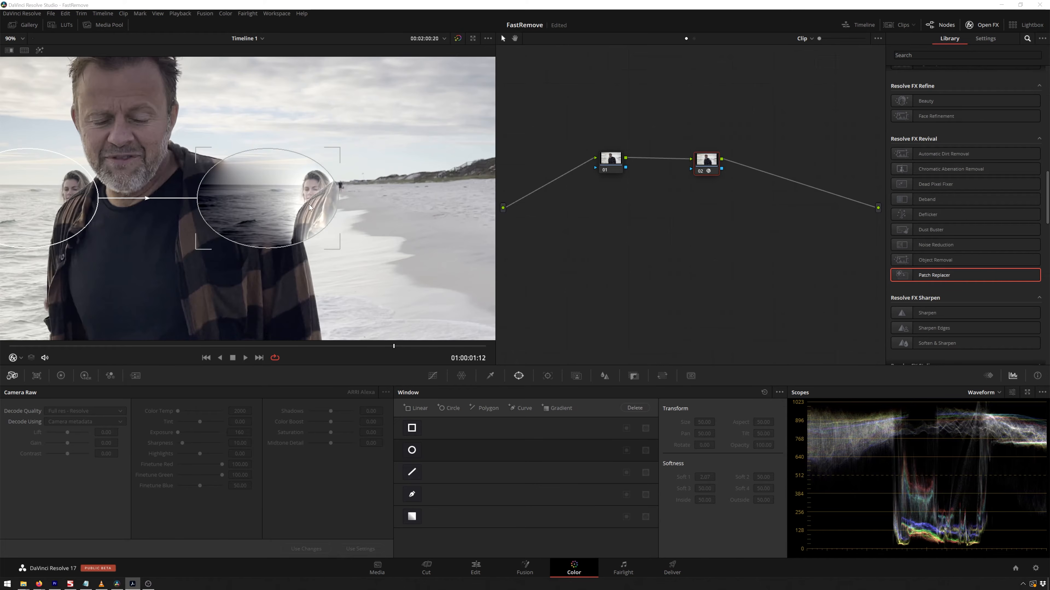
Position the patch region over the distant walkers on the beach, with its source on empty sand.
{"action": "left_click_drag", "start_coordinate": [259, 208], "coordinate": [344, 191]}
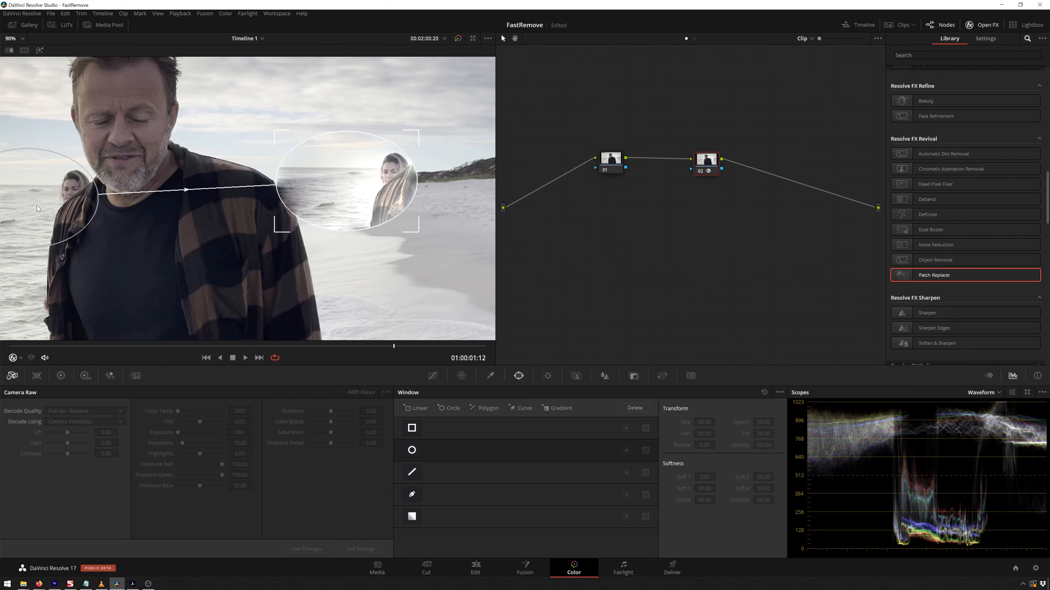
{"action": "left_click_drag", "start_coordinate": [37, 205], "coordinate": [361, 226]}
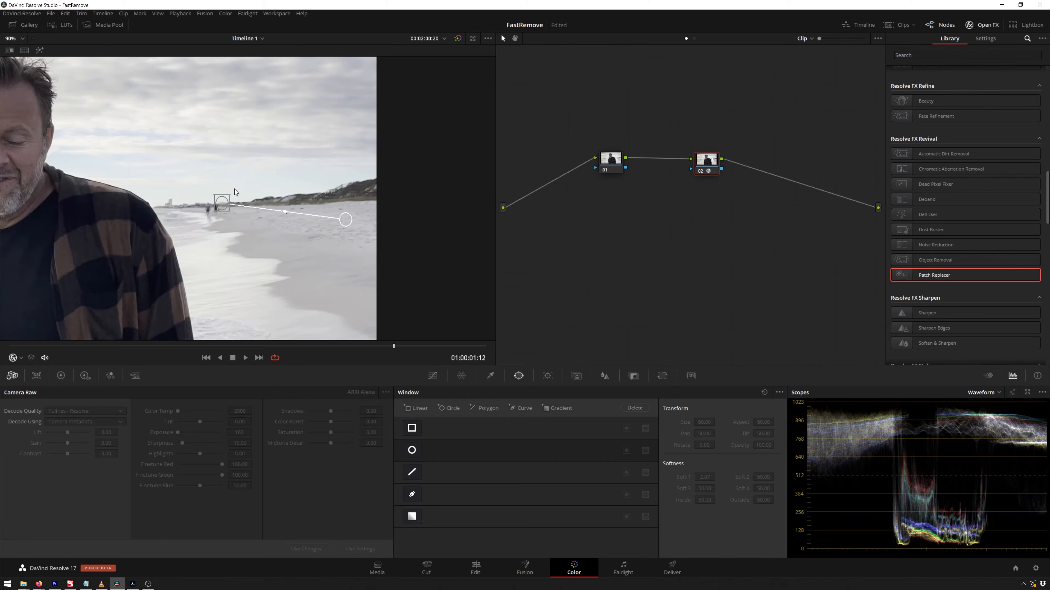
Move the source patch closer, onto clean sand just beside the walkers.
{"action": "scroll", "coordinate": [195, 209], "scroll_direction": "up", "scroll_amount": 3}
{"action": "scroll", "coordinate": [196, 206], "scroll_direction": "up", "scroll_amount": 5}
{"action": "mouse_move", "coordinate": [195, 206]}
{"action": "left_mouse_down"}
{"action": "mouse_move", "coordinate": [230, 210]}
{"action": "mouse_move", "coordinate": [199, 221]}
{"action": "left_mouse_up"}
{"action": "scroll", "coordinate": [275, 239], "scroll_direction": "down", "scroll_amount": 2}
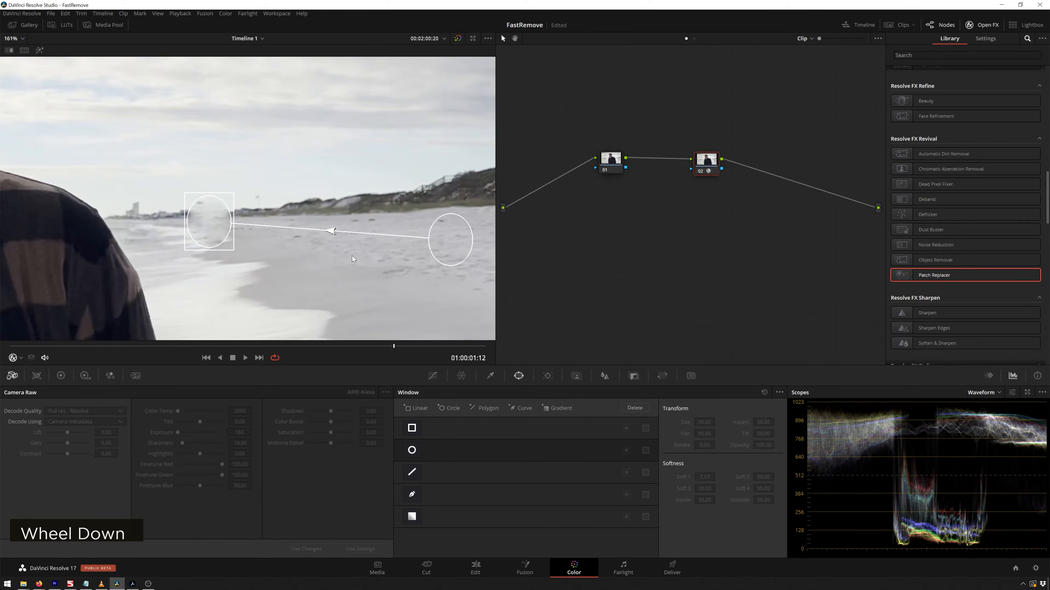
{"action": "left_click_drag", "start_coordinate": [448, 239], "coordinate": [288, 215]}
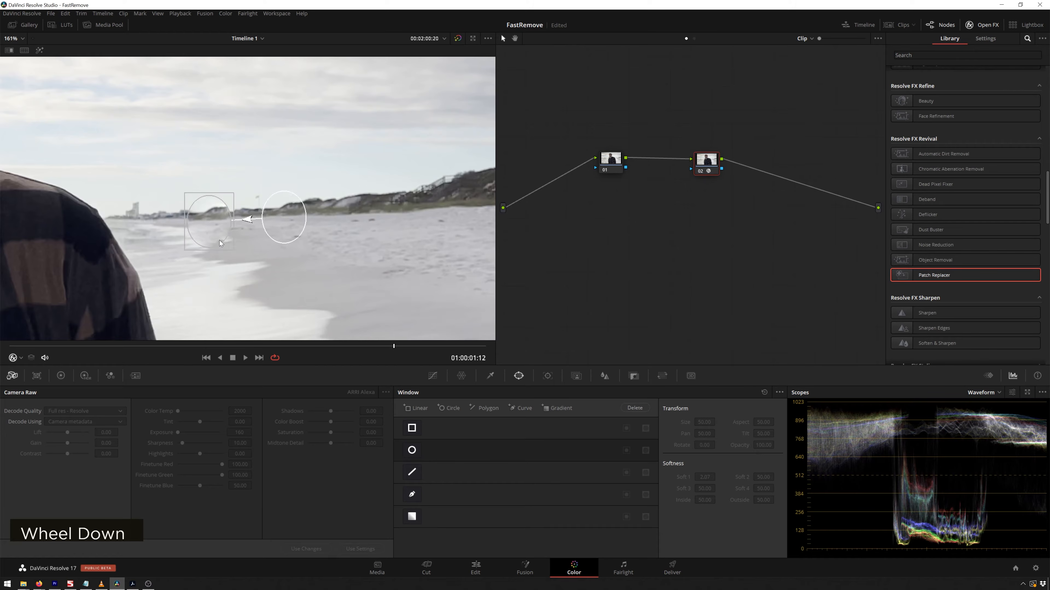
Fine-tune the patch region's size and the source patch position.
{"action": "scroll", "coordinate": [225, 240], "scroll_direction": "down", "scroll_amount": 6}
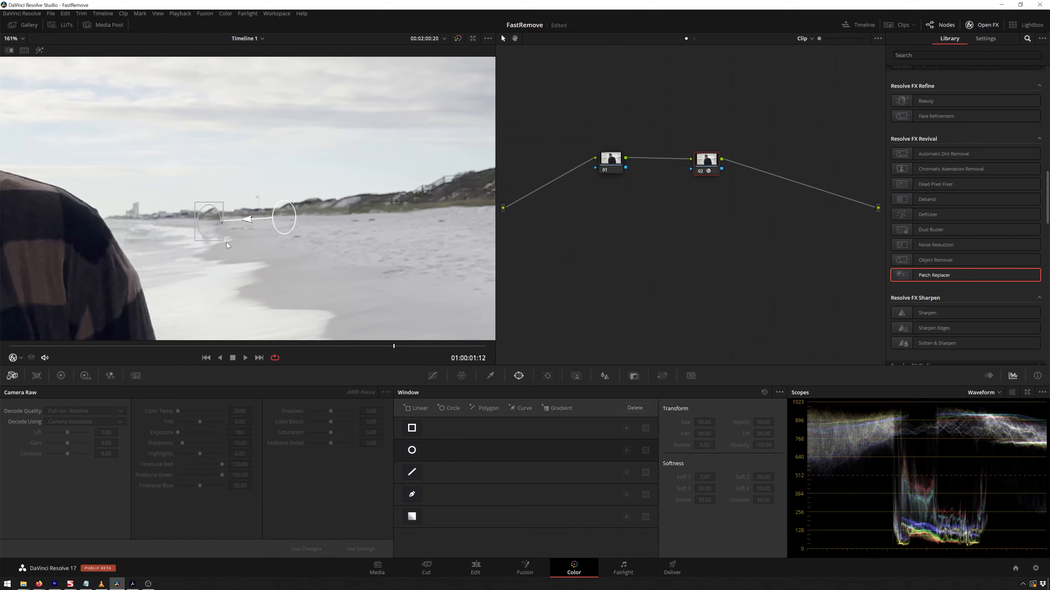
{"action": "scroll", "coordinate": [228, 238], "scroll_direction": "up", "scroll_amount": 5}
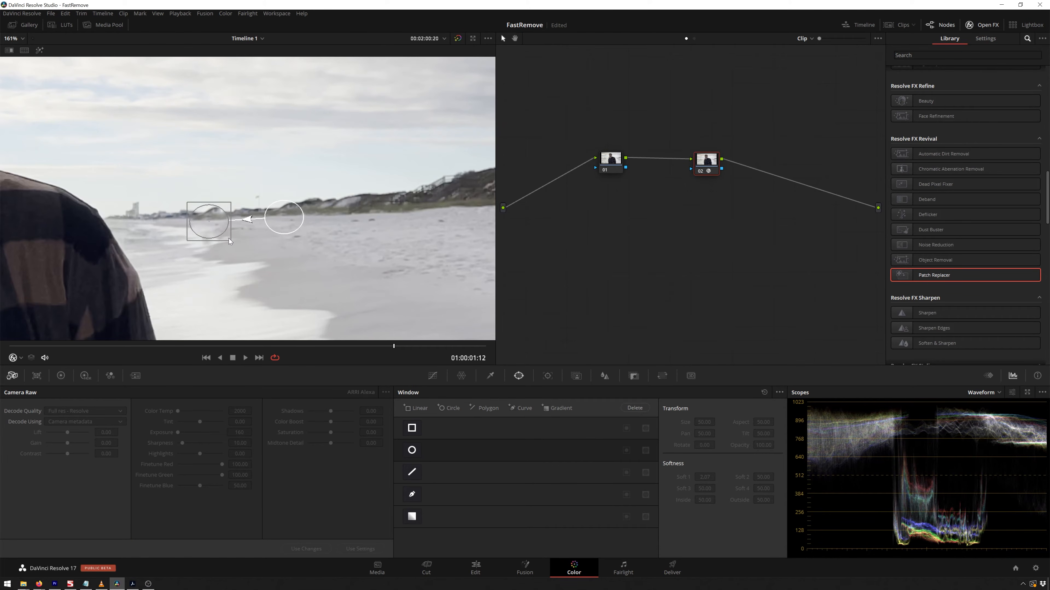
{"action": "left_click", "coordinate": [231, 239]}
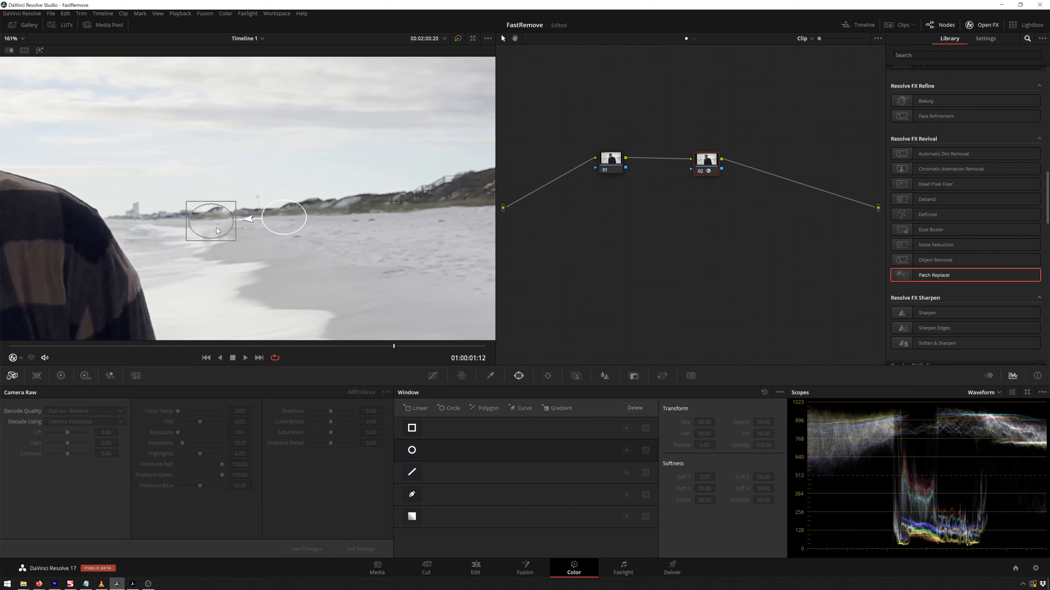
{"action": "mouse_move", "coordinate": [273, 218]}
{"action": "left_mouse_down"}
{"action": "mouse_move", "coordinate": [296, 214]}
{"action": "mouse_move", "coordinate": [275, 219]}
{"action": "left_mouse_up"}
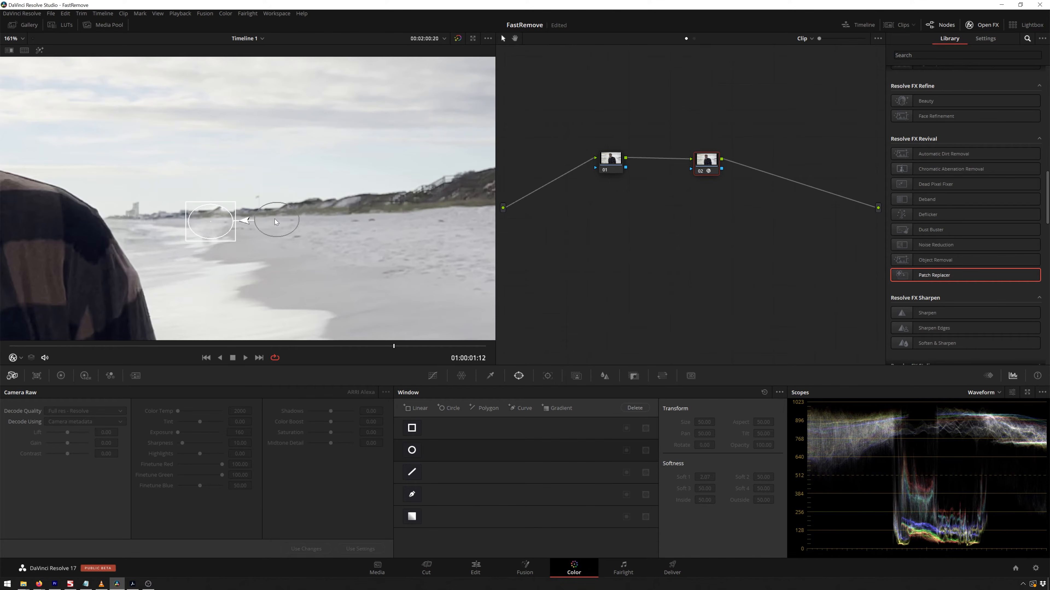
Open the Tracker and switch it to FX tracking mode.
{"action": "scroll", "coordinate": [275, 219], "scroll_direction": "down", "scroll_amount": 6}
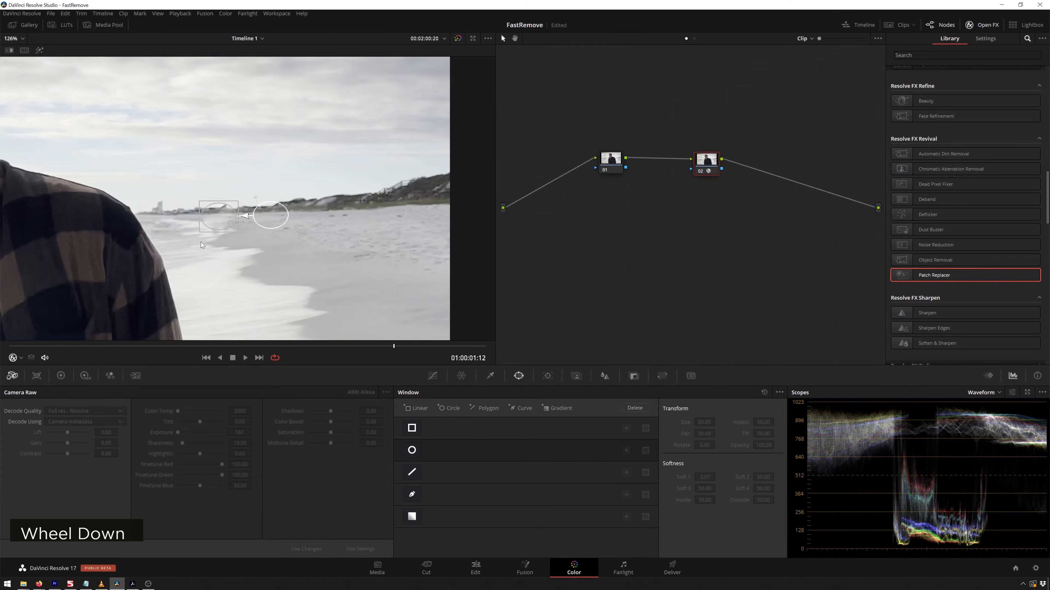
{"action": "middle_click", "coordinate": [301, 244]}
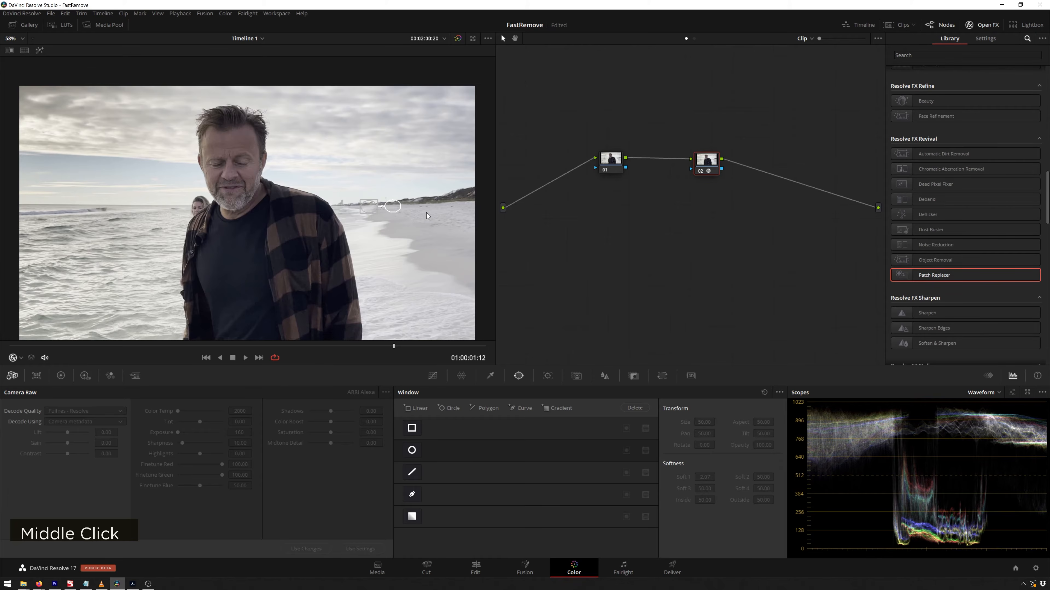
{"action": "scroll", "coordinate": [426, 215], "scroll_direction": "up", "scroll_amount": 3}
{"action": "middle_click", "coordinate": [373, 274]}
{"action": "scroll", "coordinate": [293, 228], "scroll_direction": "up", "scroll_amount": 5}
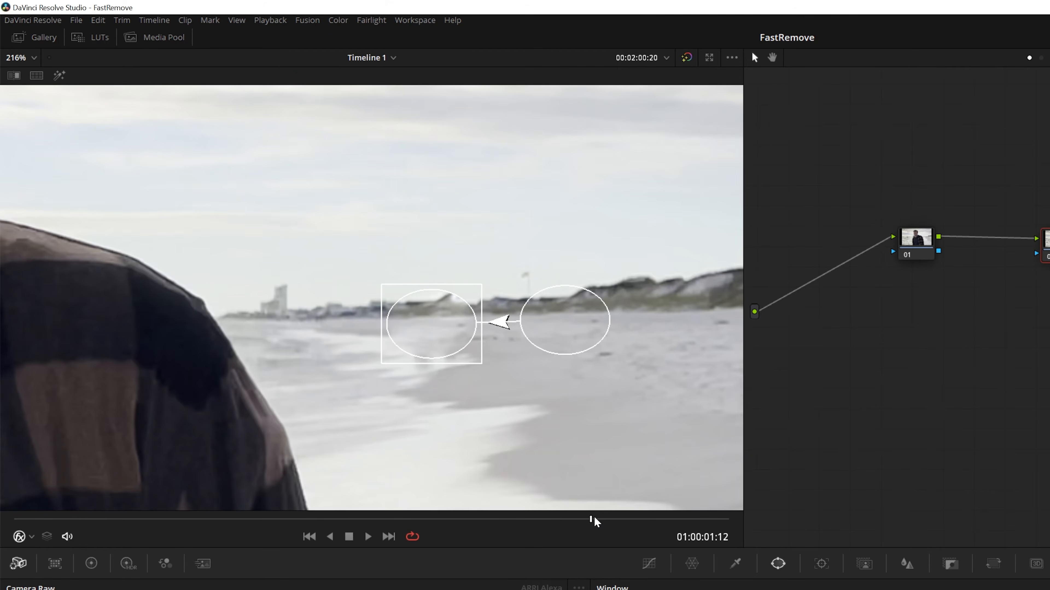
{"action": "mouse_move", "coordinate": [593, 522]}
{"action": "left_mouse_down"}
{"action": "mouse_move", "coordinate": [702, 523]}
{"action": "mouse_move", "coordinate": [586, 522]}
{"action": "left_mouse_up"}
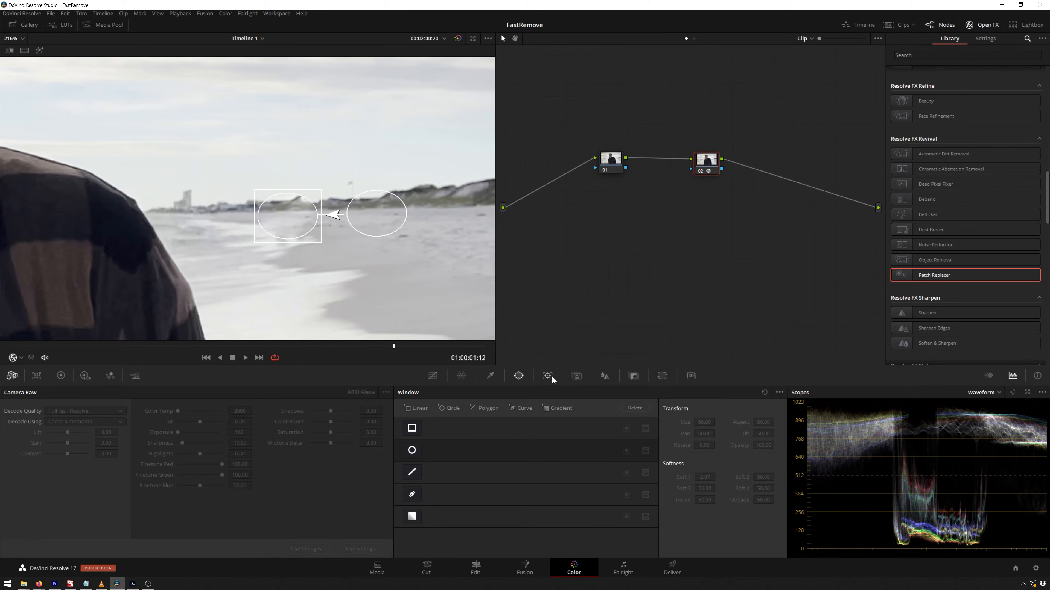
{"action": "left_click", "coordinate": [548, 376]}
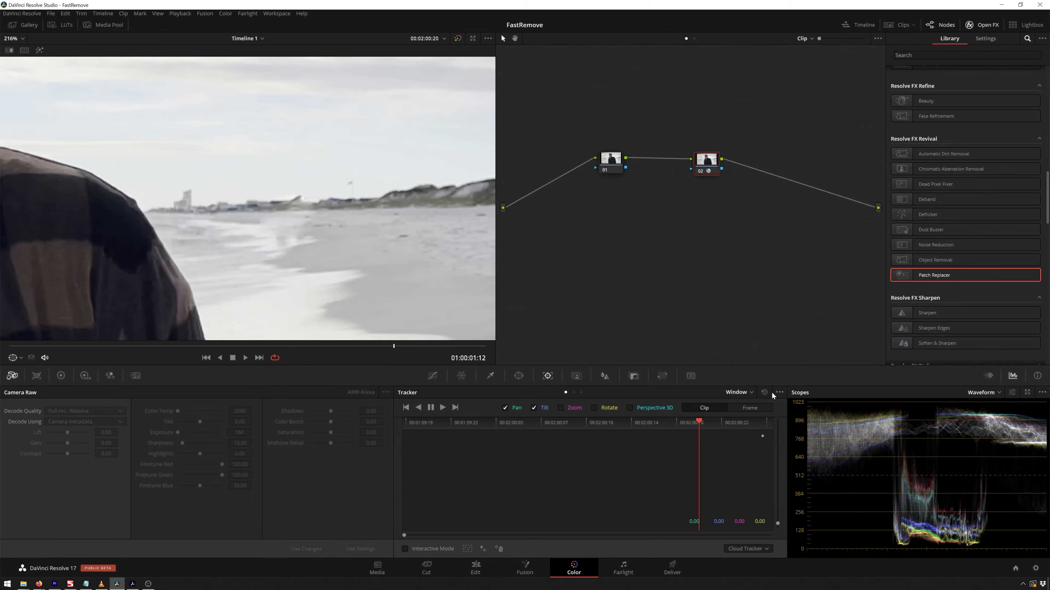
{"action": "left_click", "coordinate": [739, 392]}
{"action": "left_click", "coordinate": [741, 421]}
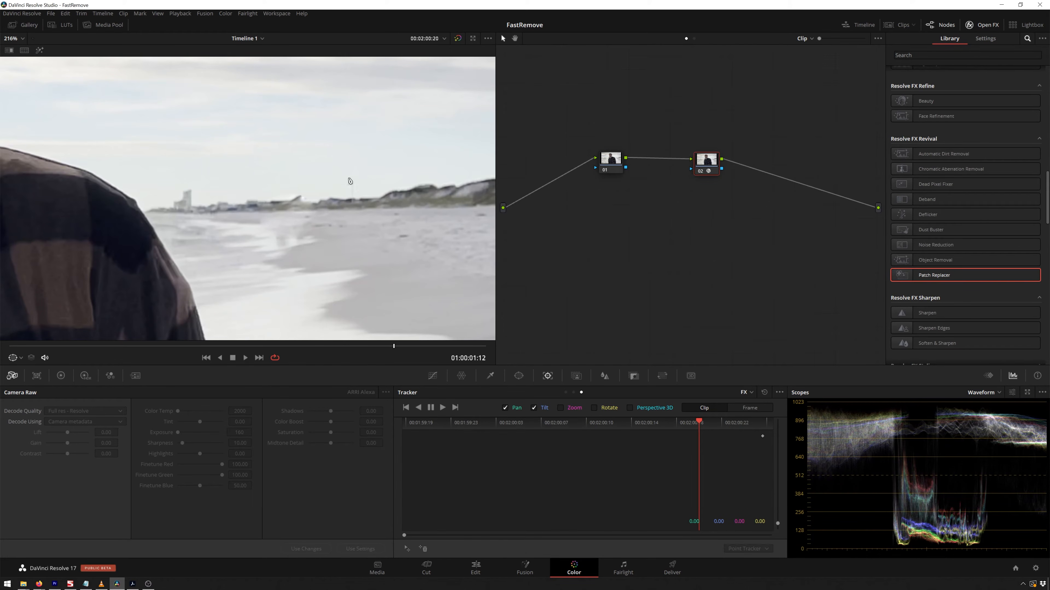
Temporarily disable the Patch Replacer effect in its settings.
{"action": "scroll", "coordinate": [458, 352], "scroll_direction": "down", "scroll_amount": 2}
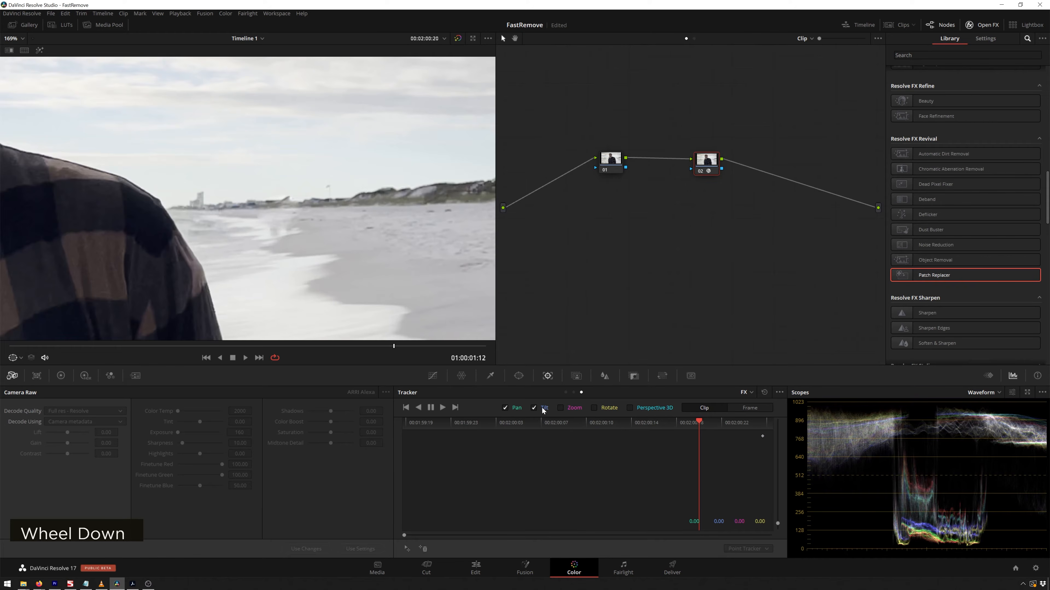
{"action": "scroll", "coordinate": [399, 233], "scroll_direction": "down", "scroll_amount": 2}
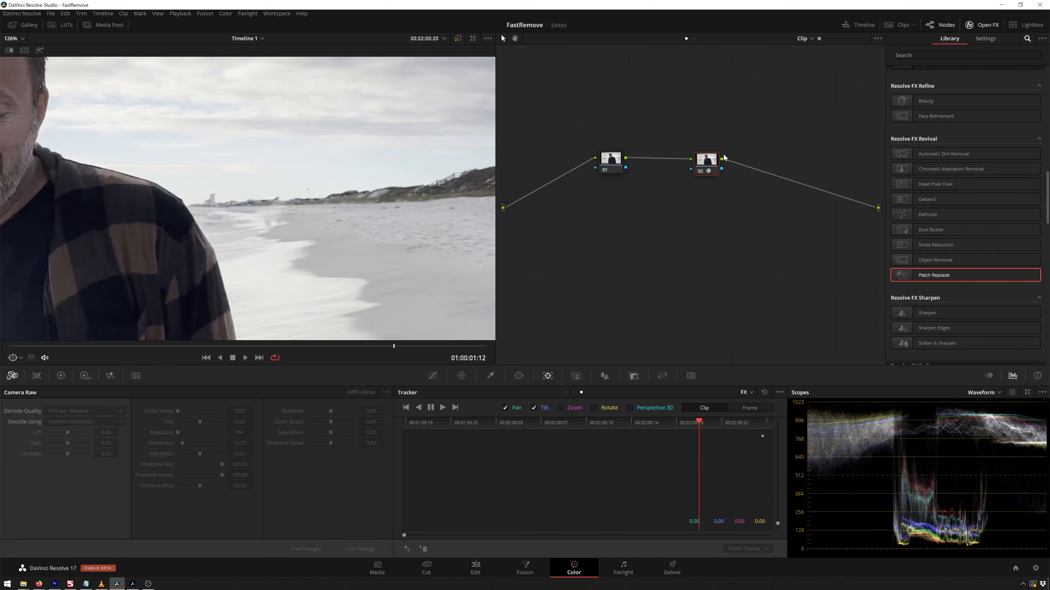
{"action": "left_click", "coordinate": [988, 39]}
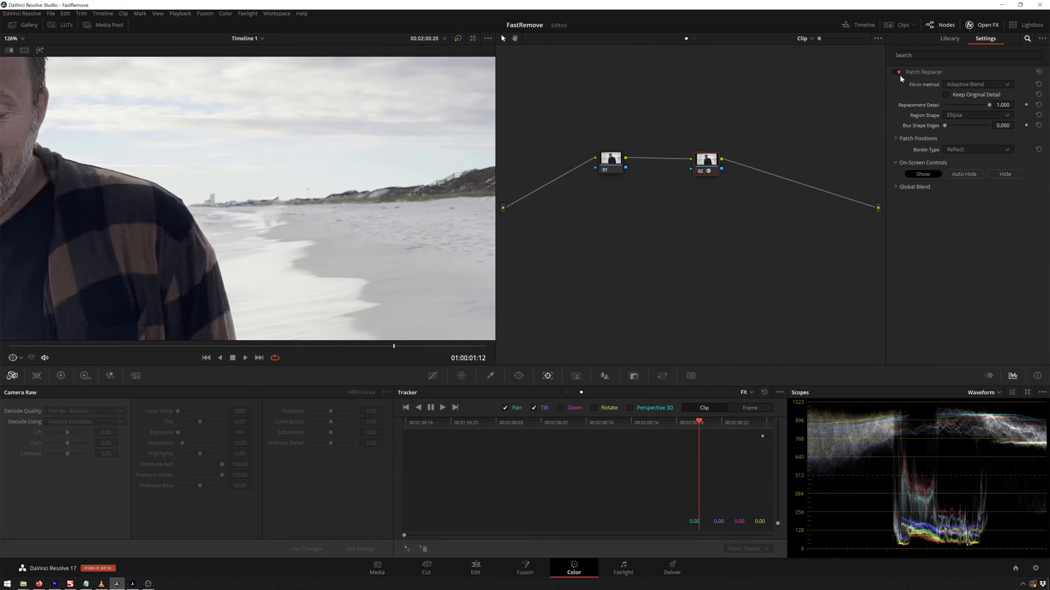
{"action": "double_click", "coordinate": [899, 72]}
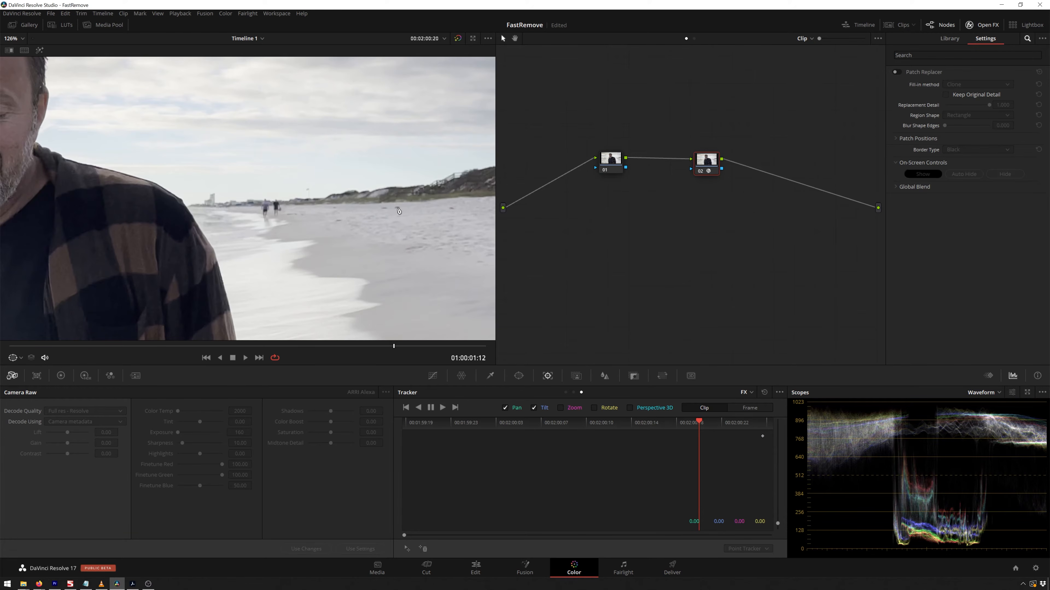
Add a point tracker and place it on the sand near the walkers.
{"action": "left_click", "coordinate": [407, 548]}
{"action": "scroll", "coordinate": [235, 190], "scroll_direction": "down", "scroll_amount": 2}
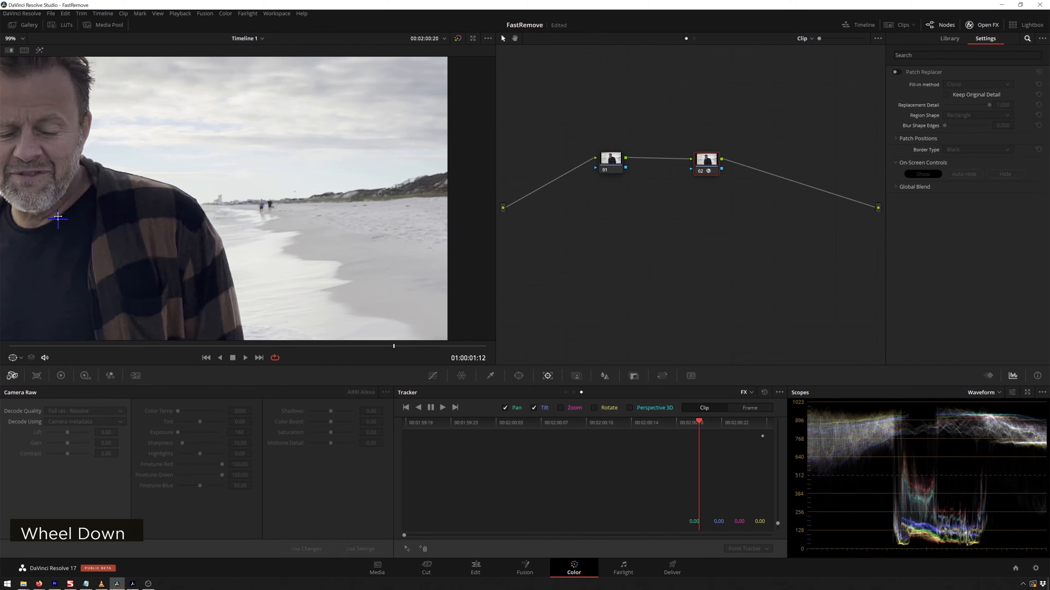
{"action": "left_click_drag", "start_coordinate": [334, 189], "coordinate": [364, 205]}
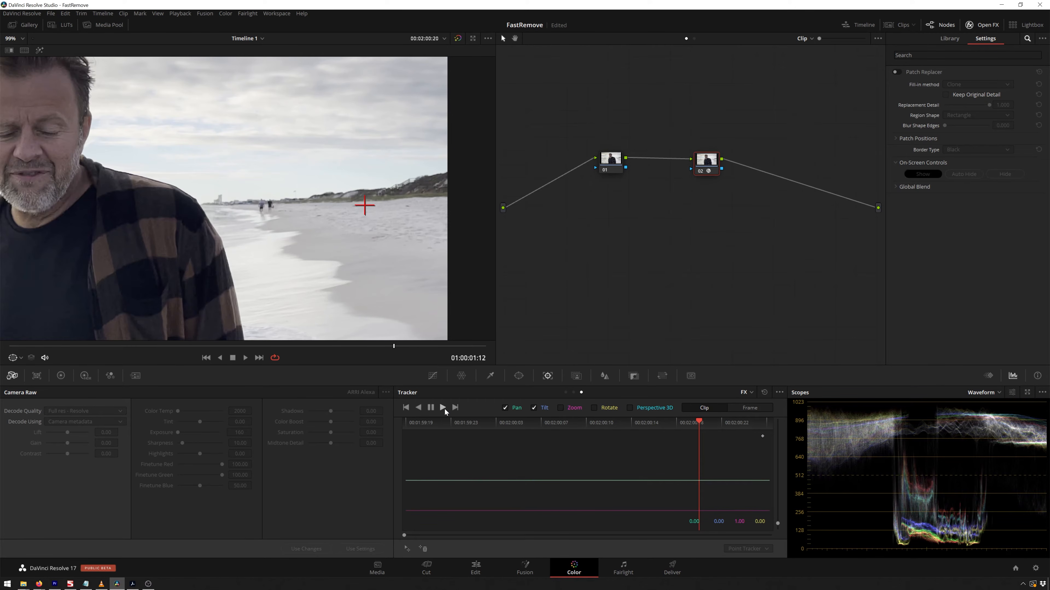
Track the point forward and backward through the clip, then play back the result.
{"action": "key", "text": "ctrl+t"}
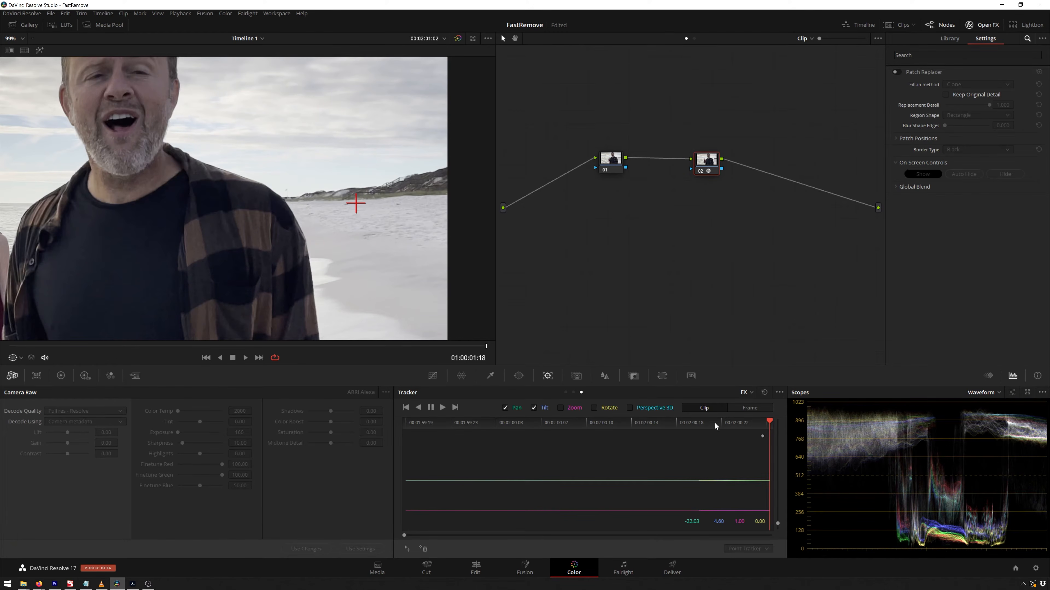
{"action": "left_click", "coordinate": [696, 422]}
{"action": "key", "text": "alt+t"}
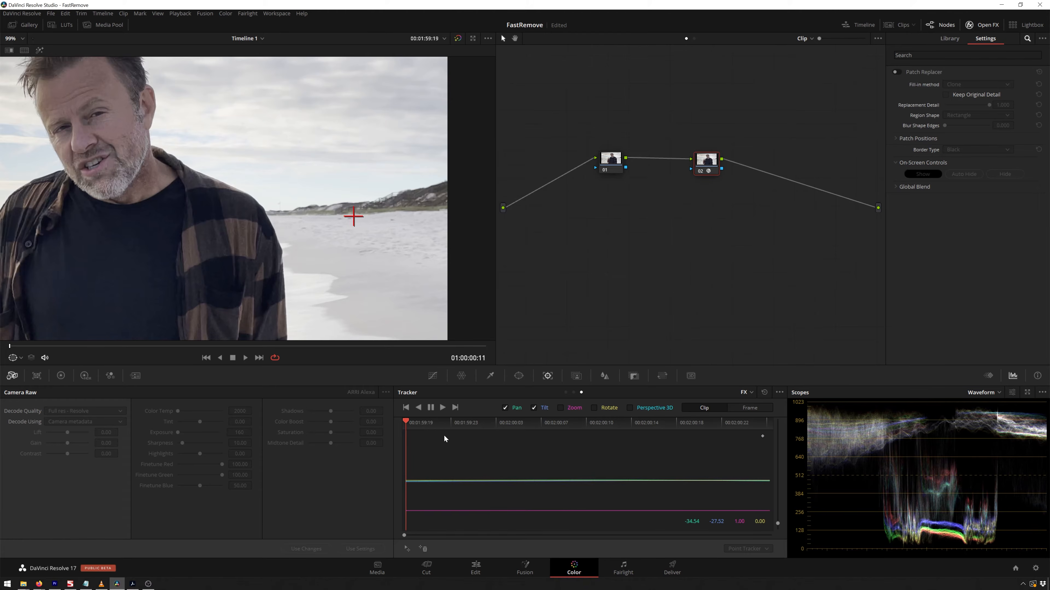
{"action": "key", "text": "space"}
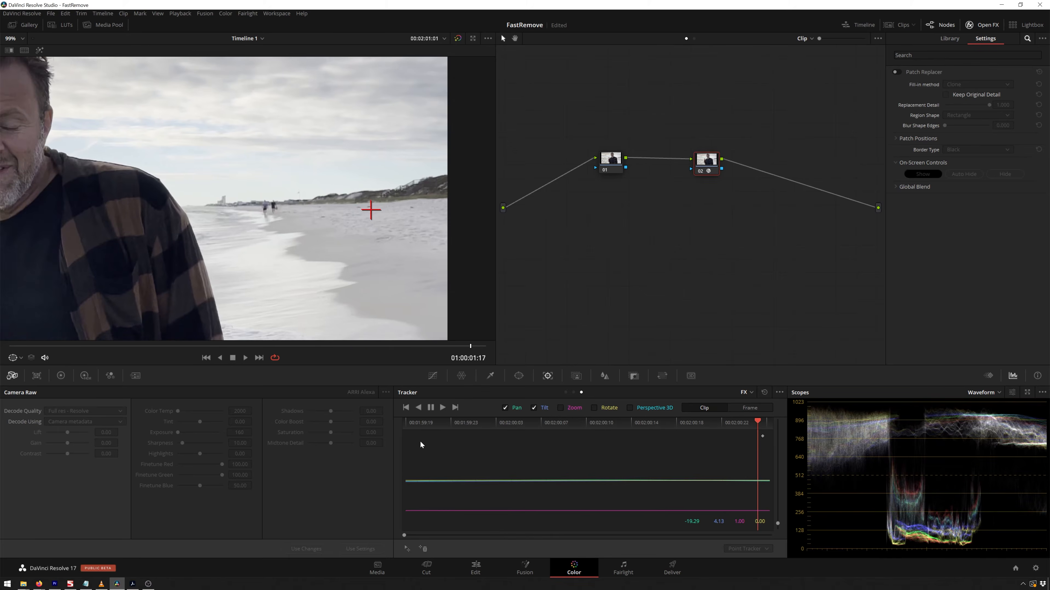
{"action": "left_click", "coordinate": [417, 441]}
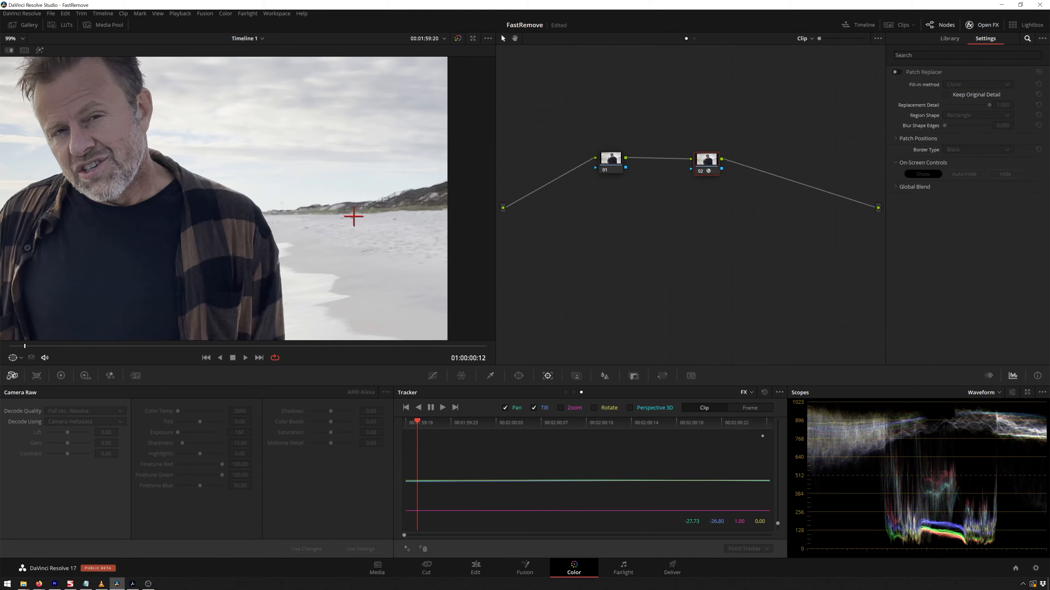
Re-enable the Patch Replacer effect and stop playback.
{"action": "left_click", "coordinate": [896, 72]}
{"action": "key", "text": "space"}
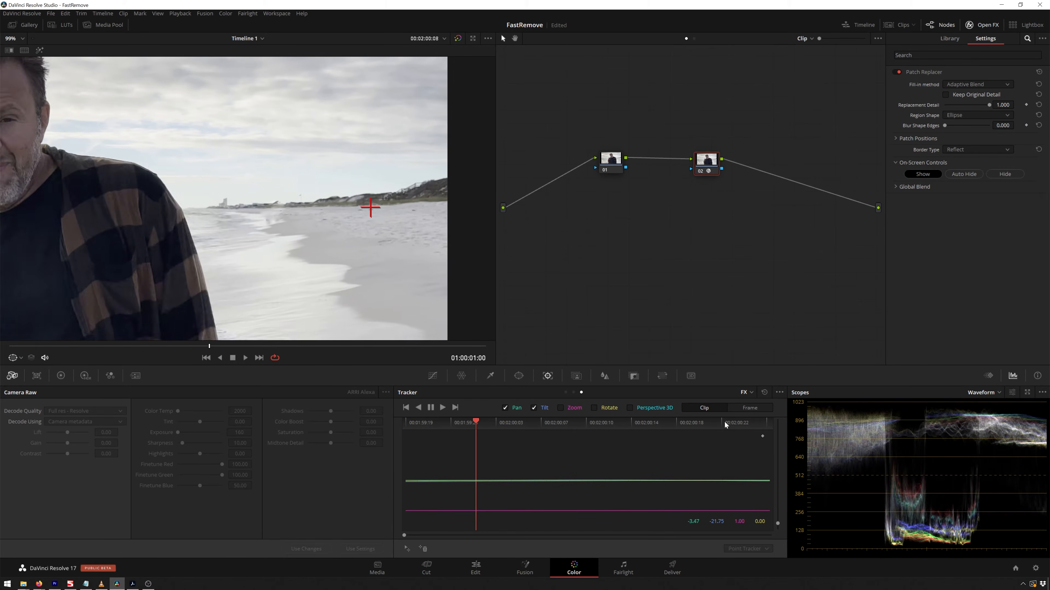
Switch the viewer's on-screen controls to the Open FX Overlay to show the patch regions.
{"action": "scroll", "coordinate": [253, 231], "scroll_direction": "up", "scroll_amount": 2}
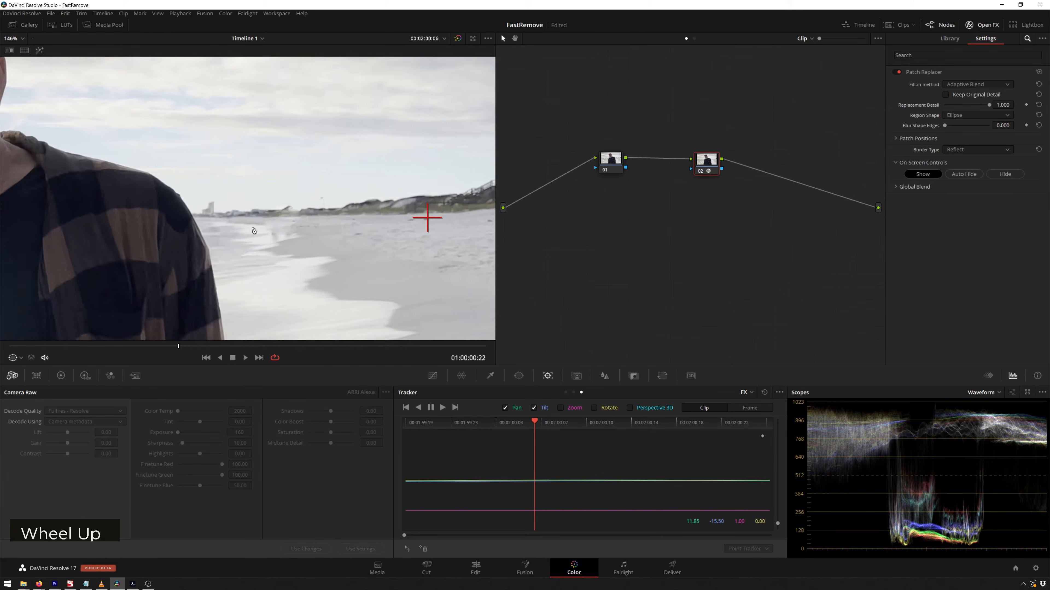
{"action": "scroll", "coordinate": [253, 230], "scroll_direction": "up", "scroll_amount": 3}
{"action": "left_click", "coordinate": [13, 358]}
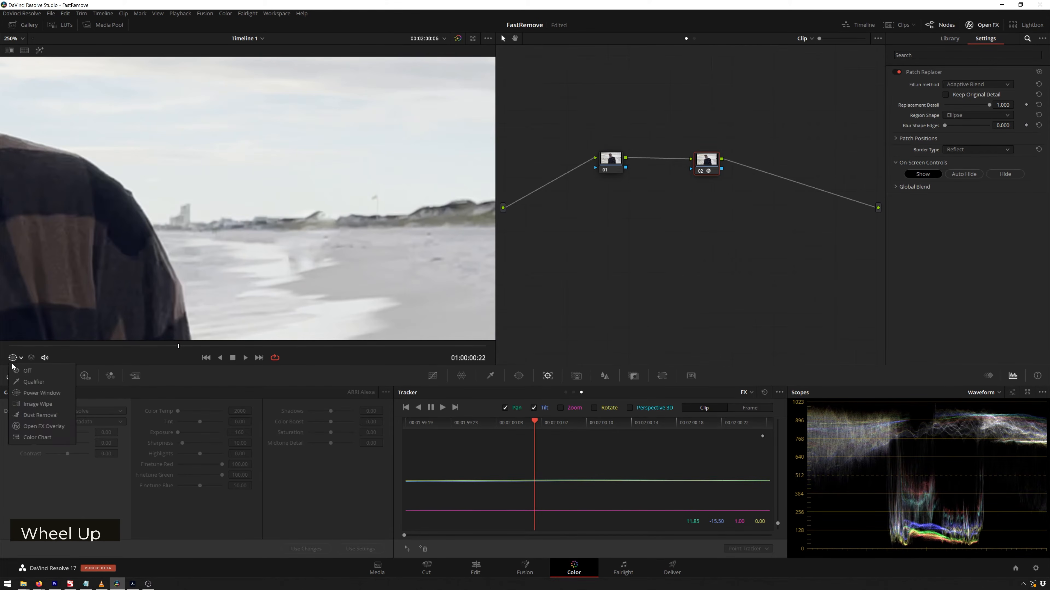
{"action": "left_click", "coordinate": [44, 427]}
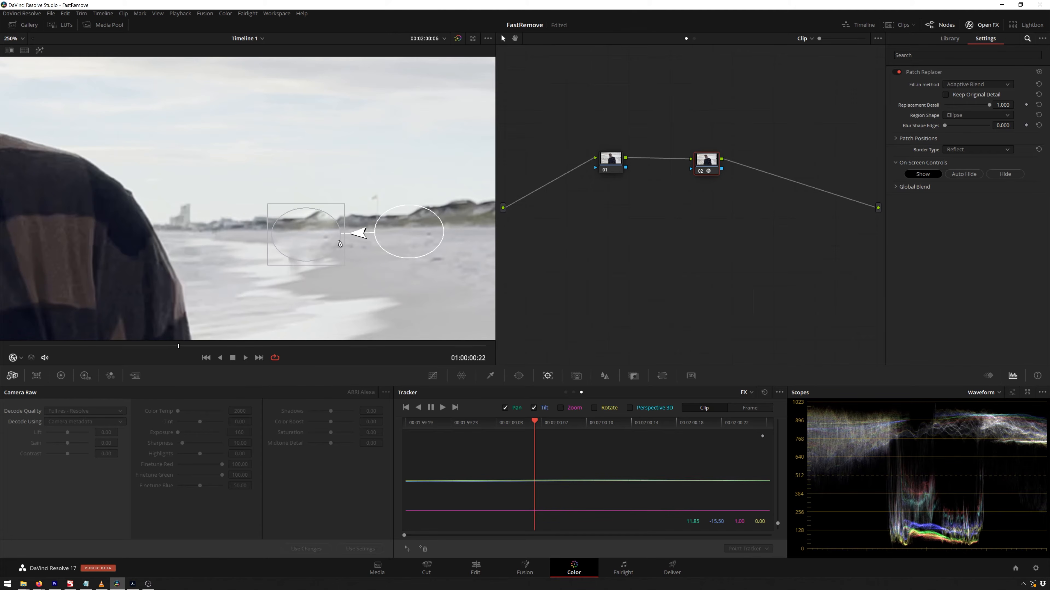
Reposition the patch region over the walkers' area, with the fill-in method set to Clone.
{"action": "mouse_move", "coordinate": [326, 247]}
{"action": "left_mouse_down"}
{"action": "mouse_move", "coordinate": [346, 269]}
{"action": "mouse_move", "coordinate": [330, 252]}
{"action": "mouse_move", "coordinate": [339, 257]}
{"action": "left_mouse_up"}
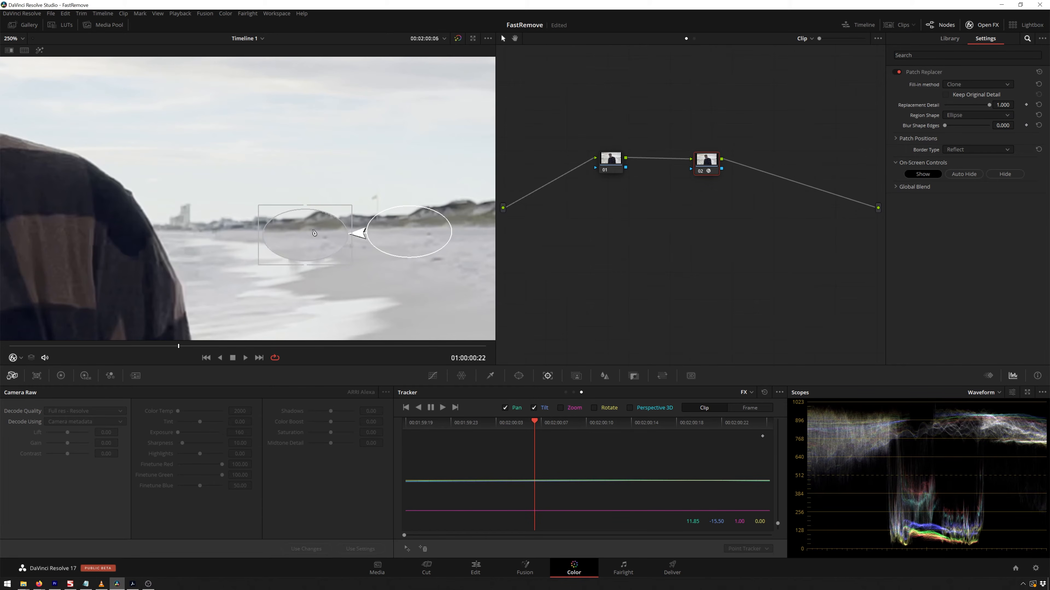
{"action": "left_click_drag", "start_coordinate": [311, 249], "coordinate": [311, 251]}
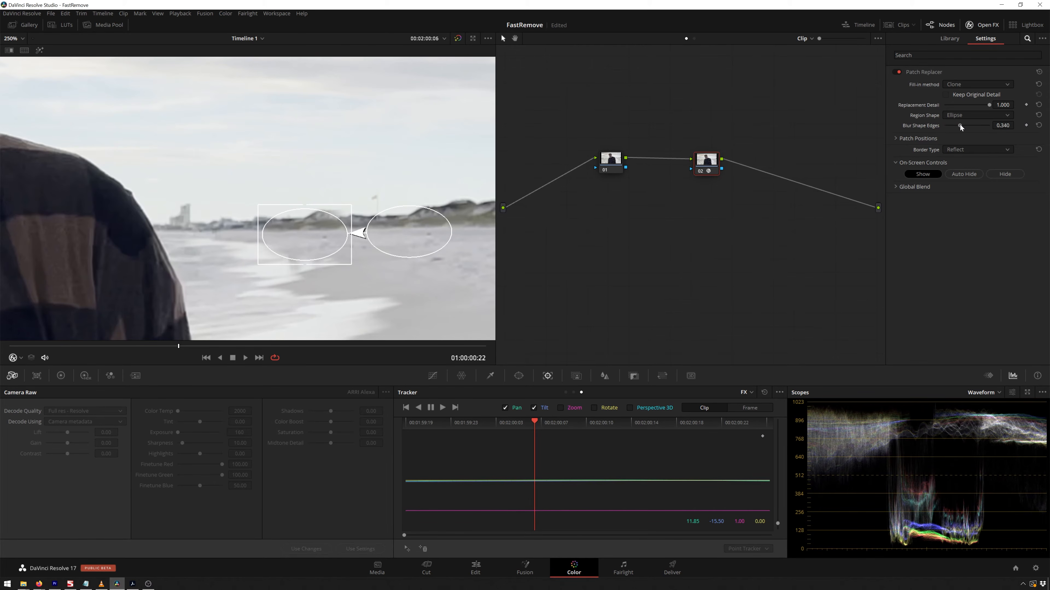
Set the patch region shape to Rectangle and the blur shape edges to about 0.376.
{"action": "left_click", "coordinate": [962, 116]}
{"action": "left_click", "coordinate": [964, 126]}
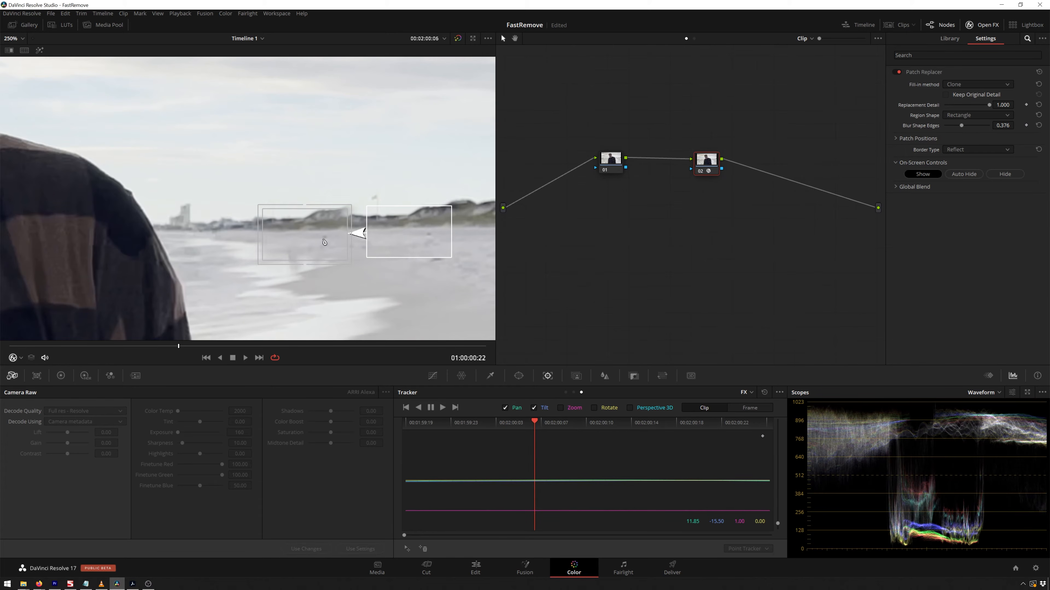
Fine-tune the position of the patch target box on the beach.
{"action": "left_click", "coordinate": [305, 245]}
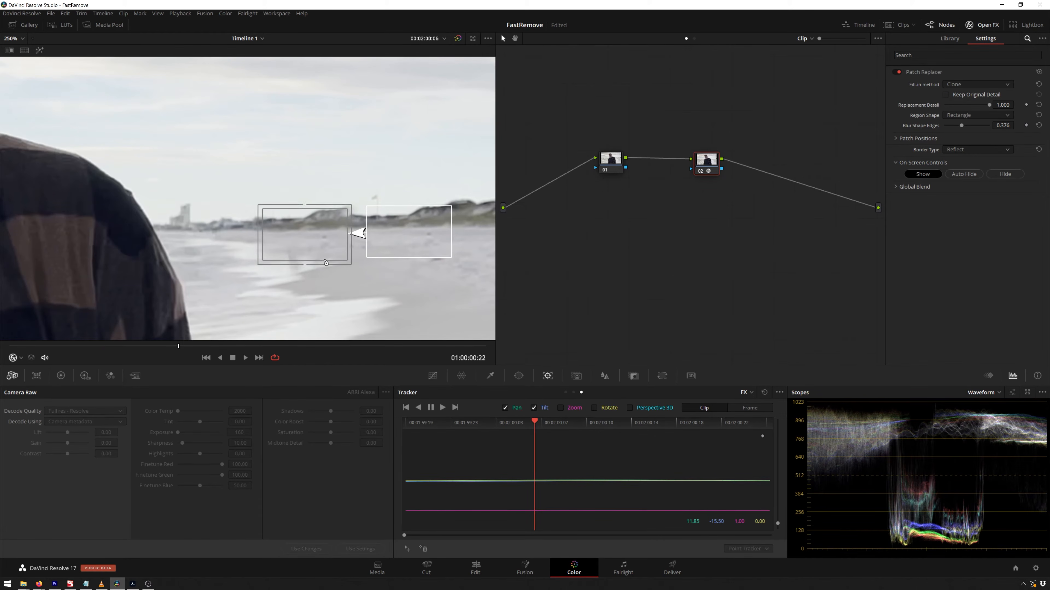
{"action": "scroll", "coordinate": [248, 201], "scroll_direction": "down", "scroll_amount": 2}
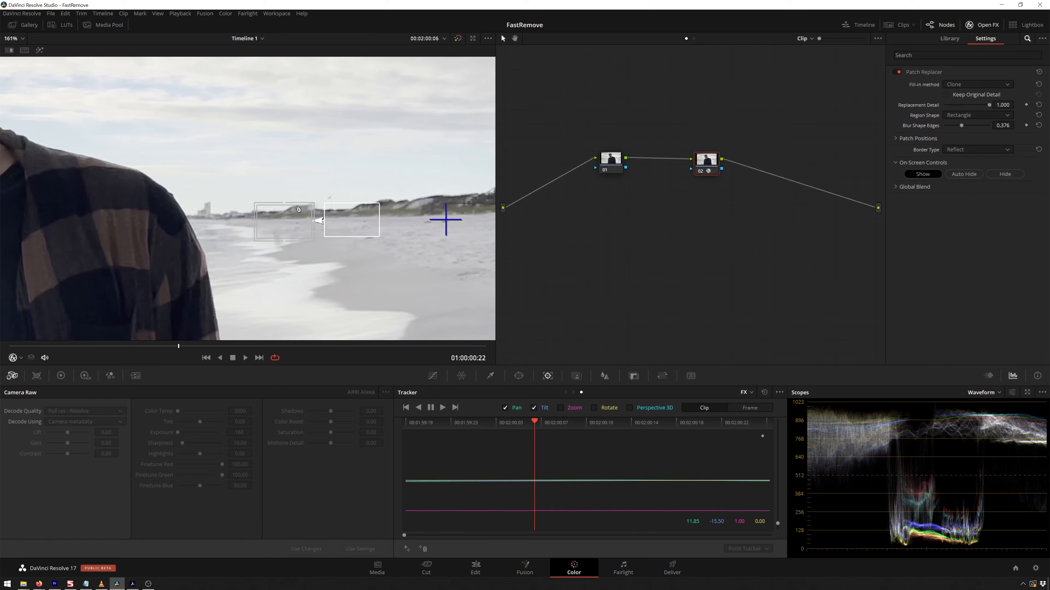
{"action": "left_click_drag", "start_coordinate": [313, 205], "coordinate": [314, 210]}
{"action": "scroll", "coordinate": [296, 223], "scroll_direction": "down", "scroll_amount": 4}
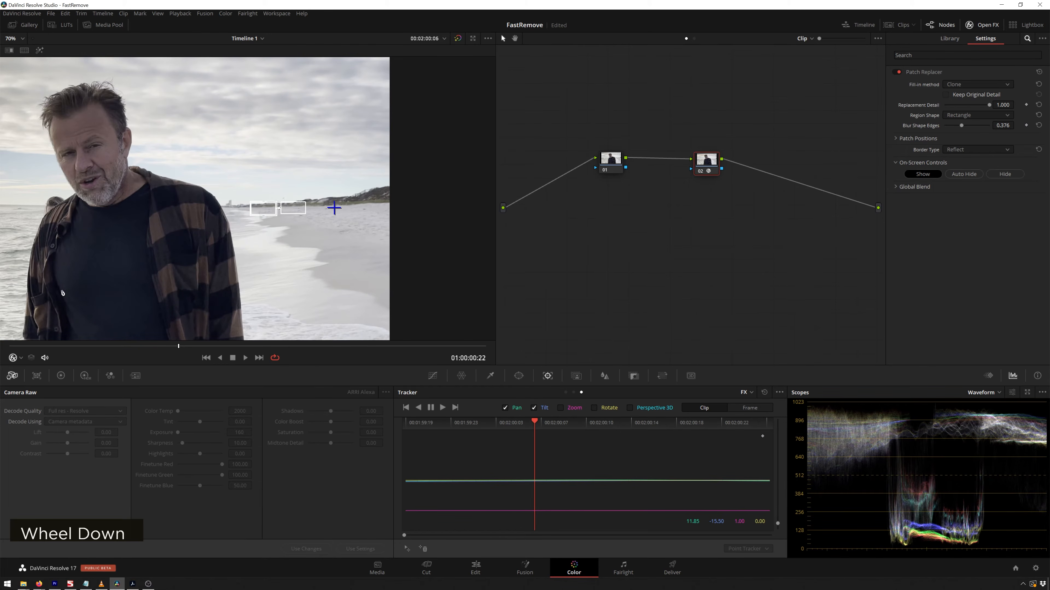
Hide the on-screen overlay and play back the clip to review the patched background.
{"action": "key", "text": "shift+grave"}
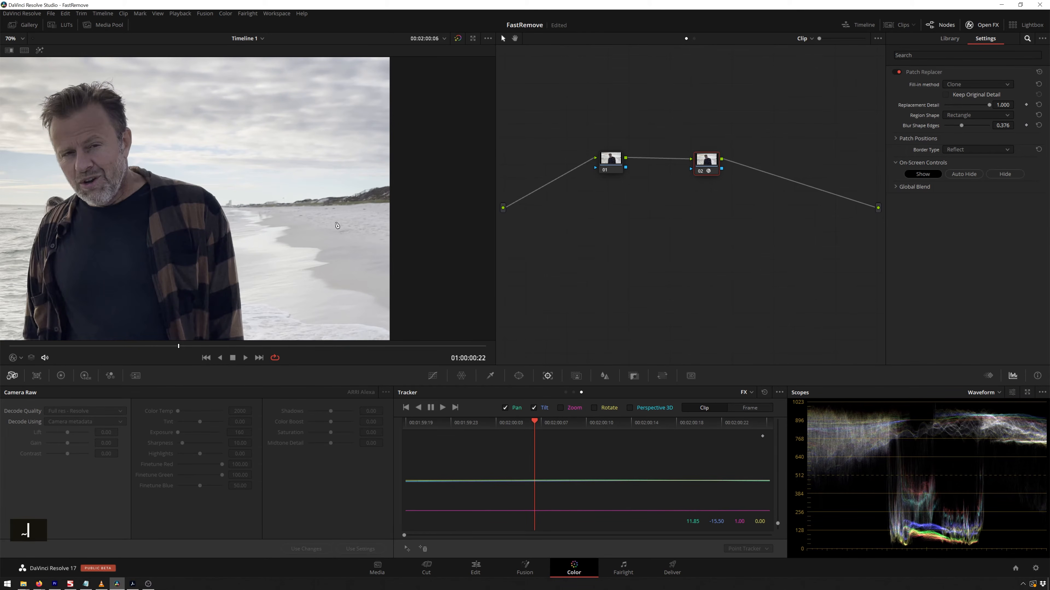
{"action": "key", "text": "space"}
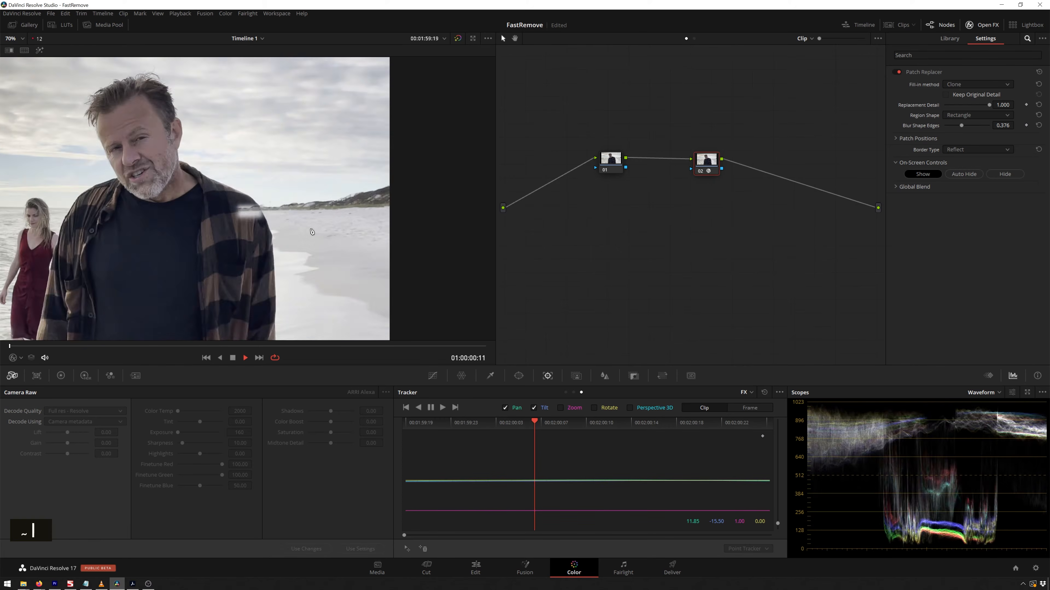
{"action": "scroll", "coordinate": [289, 198], "scroll_direction": "down", "scroll_amount": 2}
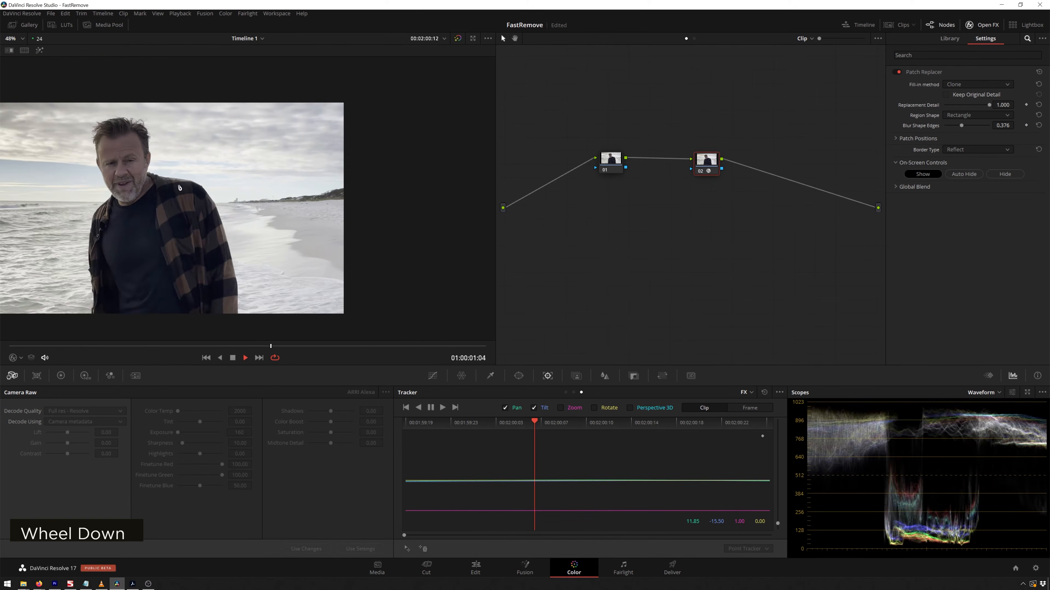
{"action": "middle_click", "coordinate": [282, 185]}
{"action": "key", "text": "space"}
{"action": "middle_click", "coordinate": [282, 186]}
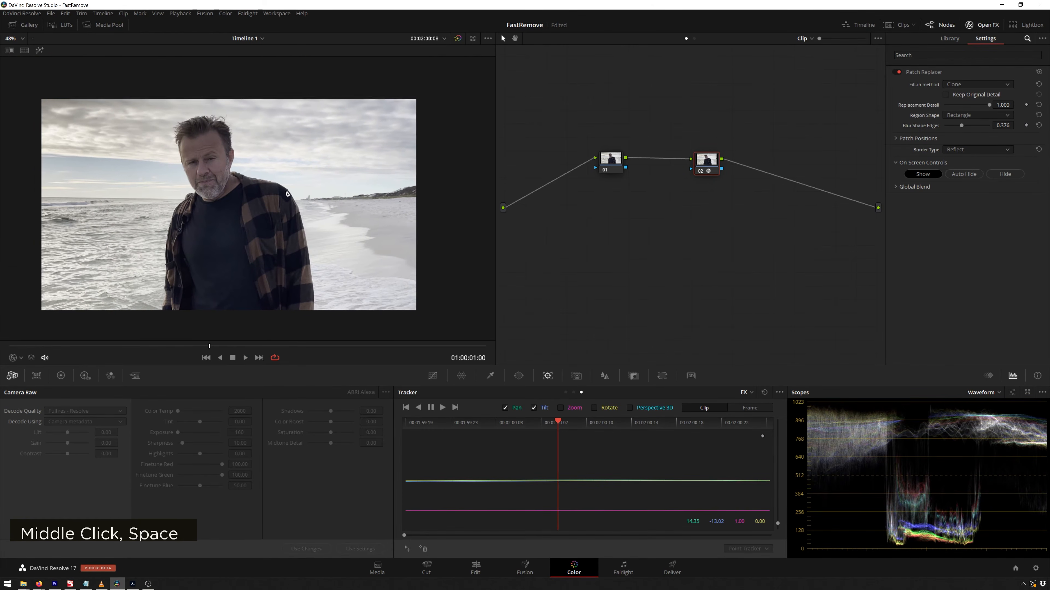
{"action": "scroll", "coordinate": [285, 194], "scroll_direction": "up", "scroll_amount": 2}
{"action": "scroll", "coordinate": [284, 194], "scroll_direction": "up", "scroll_amount": 1}
{"action": "key", "text": "space"}
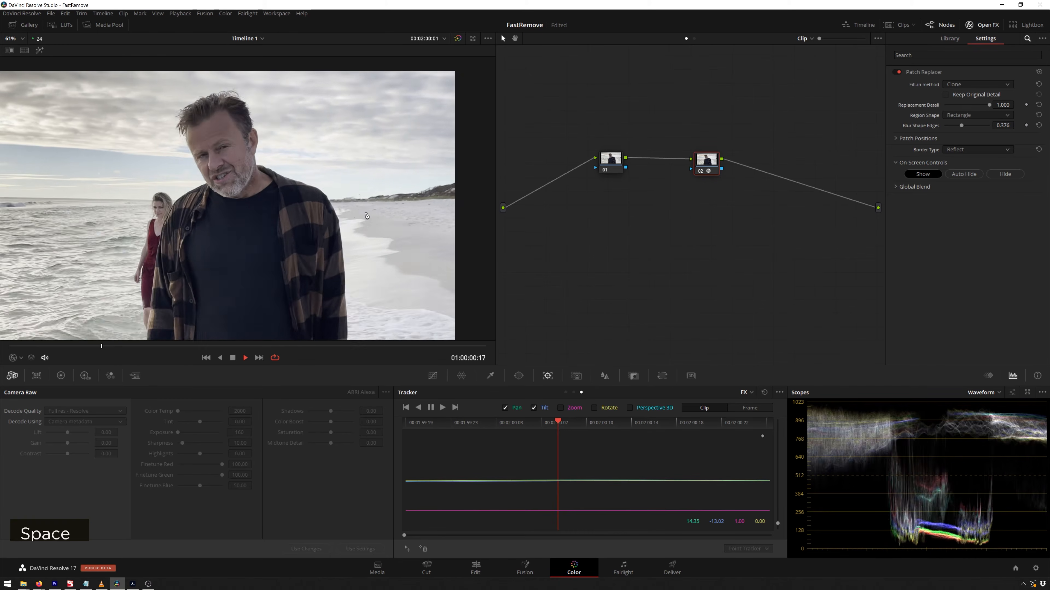
{"action": "key", "text": "space"}
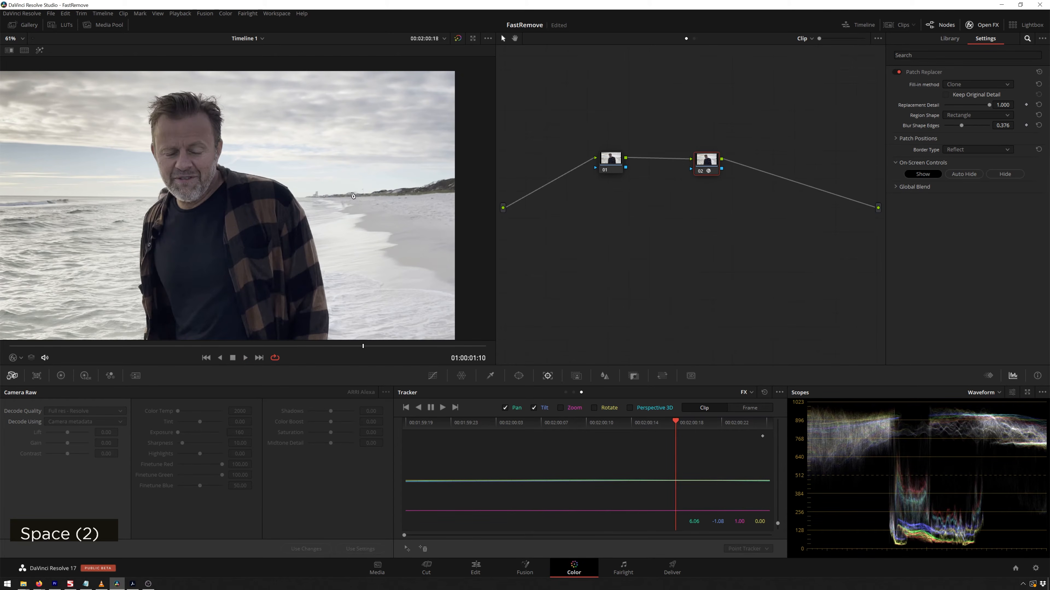
{"action": "key", "text": "space"}
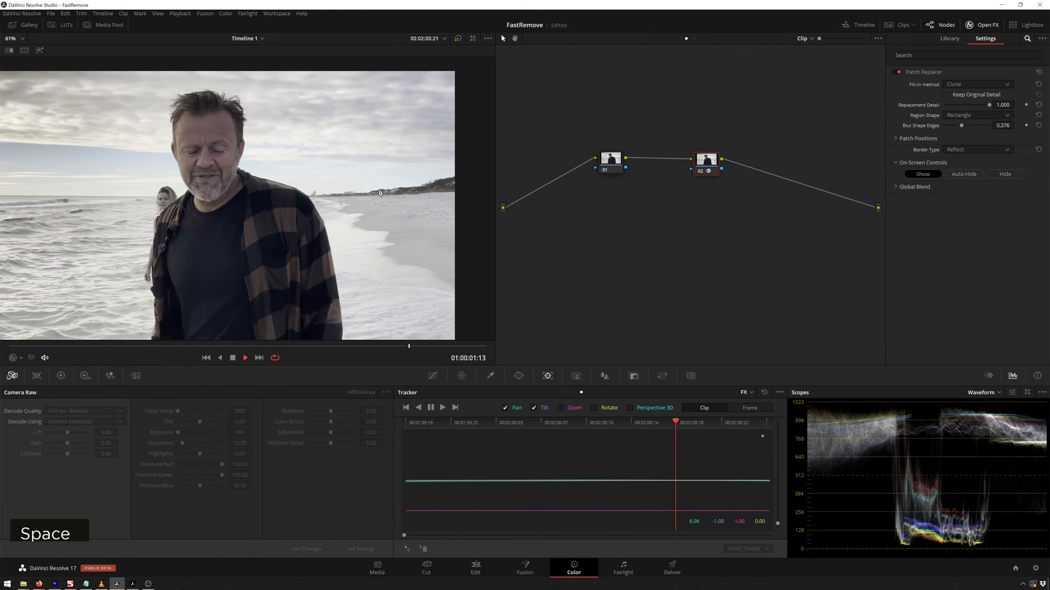
{"action": "scroll", "coordinate": [259, 161], "scroll_direction": "down", "scroll_amount": 3}
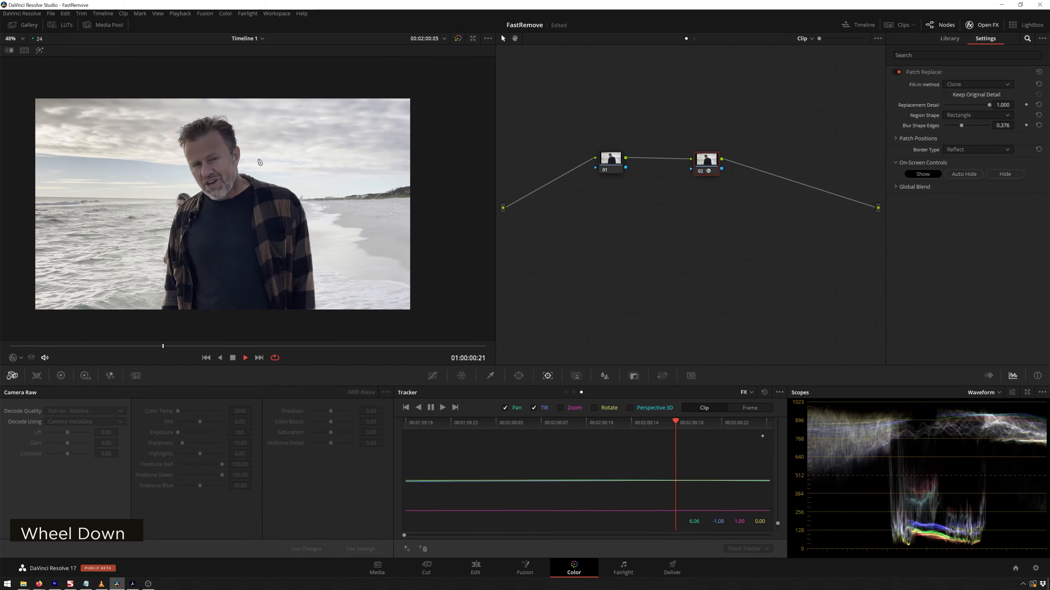
{"action": "key", "text": "space"}
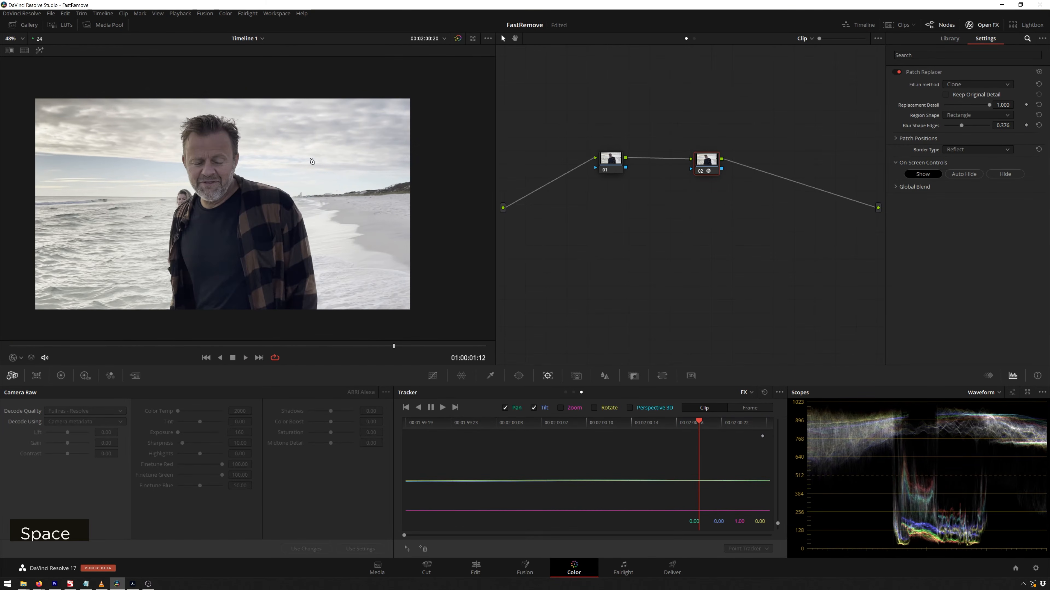
{"action": "left_click_drag", "start_coordinate": [411, 349], "coordinate": [470, 351]}
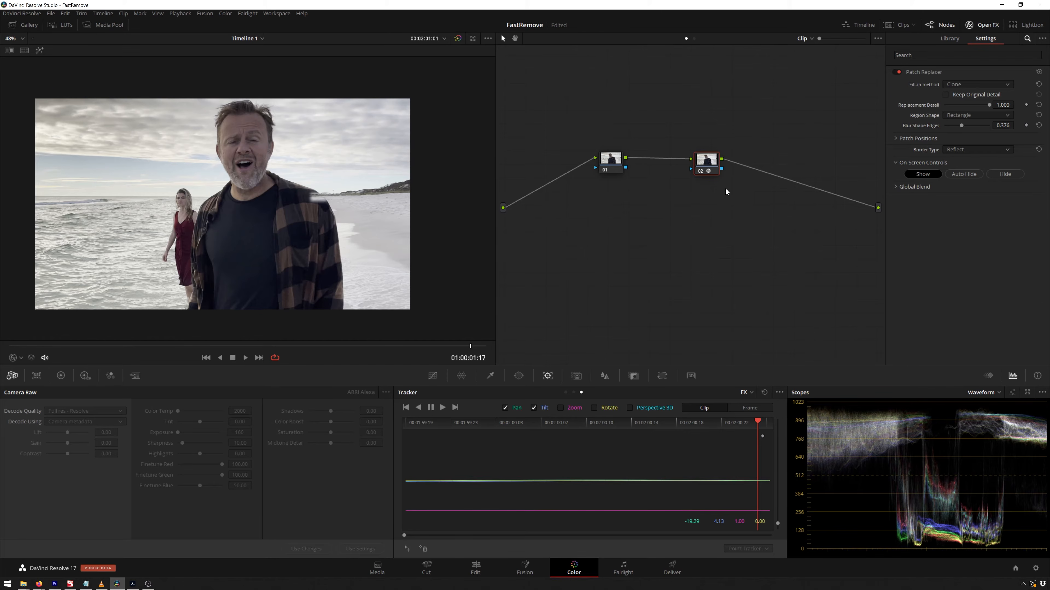
Add a layer node parallel to the Patch Replacer node.
{"action": "key", "text": "alt+l"}
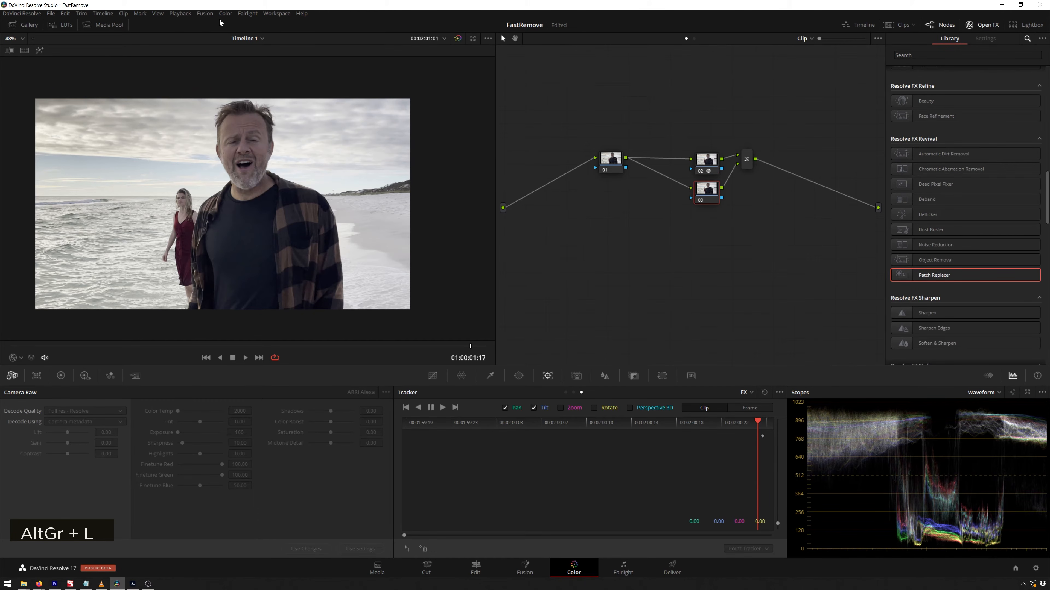
{"action": "left_click", "coordinate": [226, 14]}
{"action": "mouse_move", "coordinate": [240, 23]}
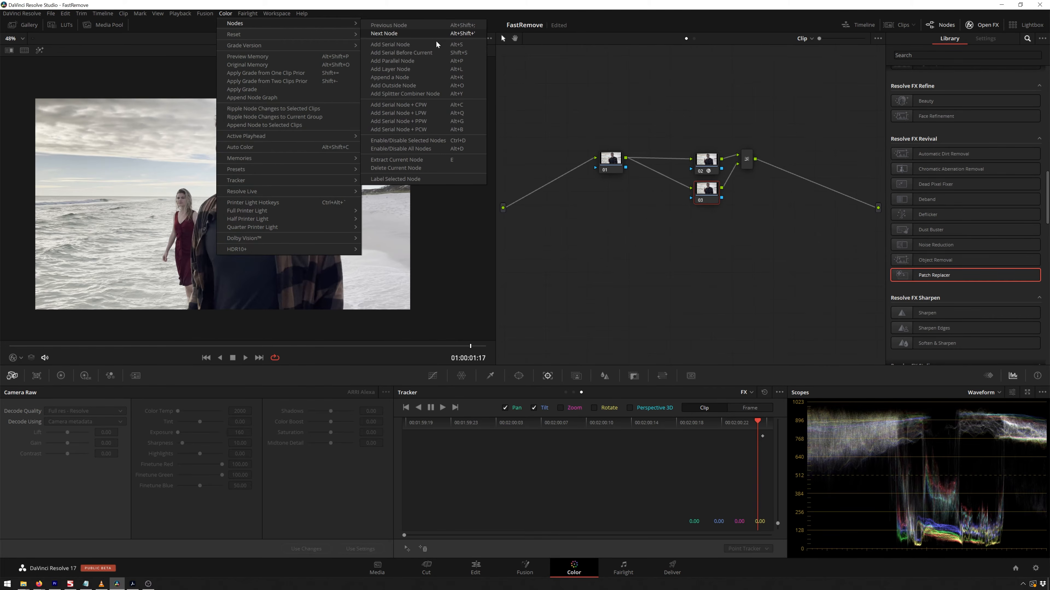
{"action": "left_click", "coordinate": [711, 261]}
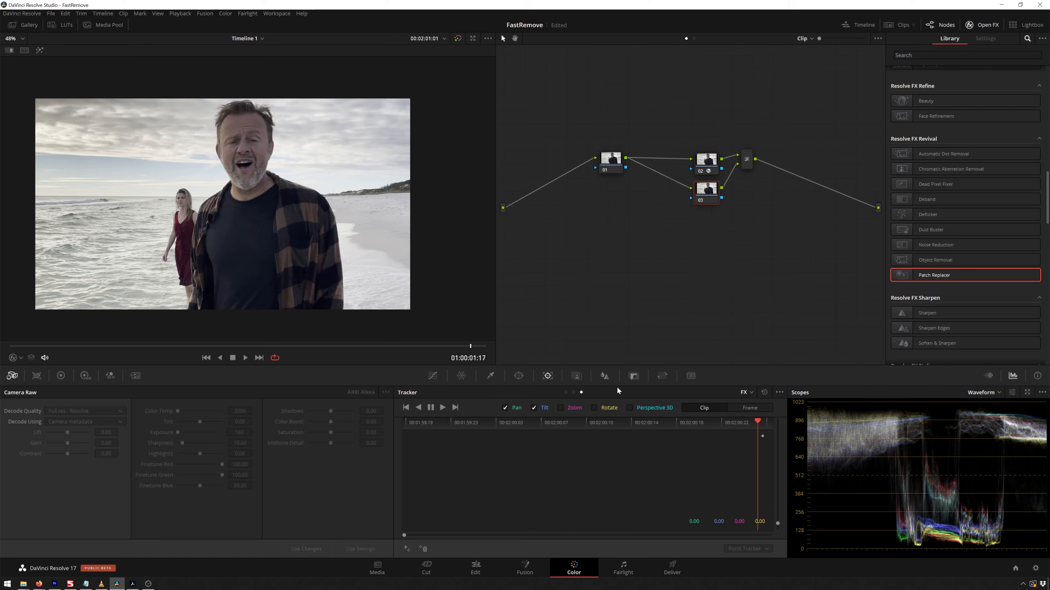
Create a Better-quality Magic Mask stroke on the presenter and track it forward and backward.
{"action": "left_click", "coordinate": [577, 376]}
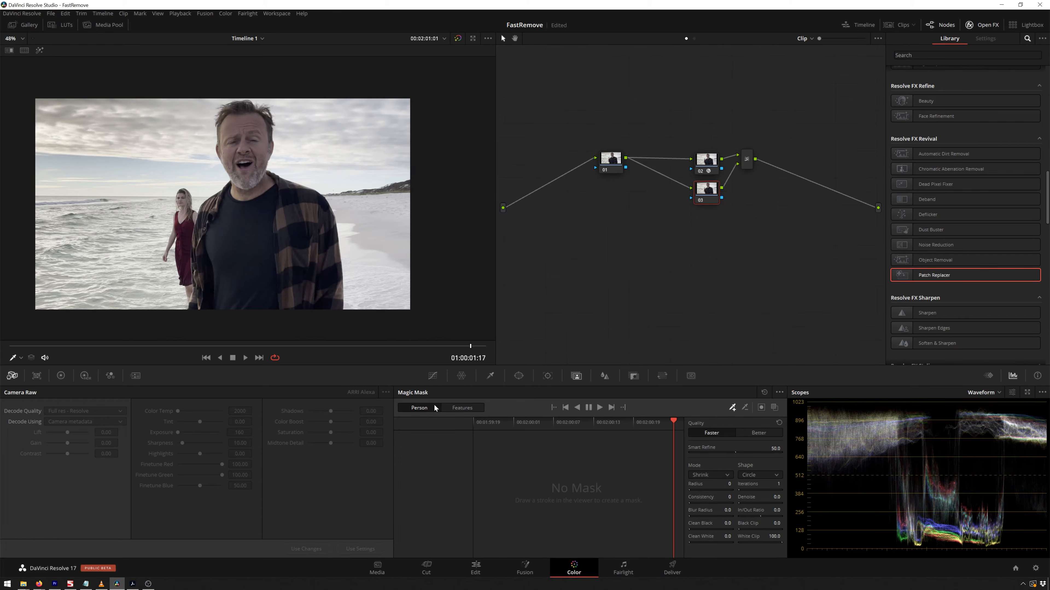
{"action": "left_click", "coordinate": [751, 432]}
{"action": "left_click_drag", "start_coordinate": [254, 185], "coordinate": [255, 189]}
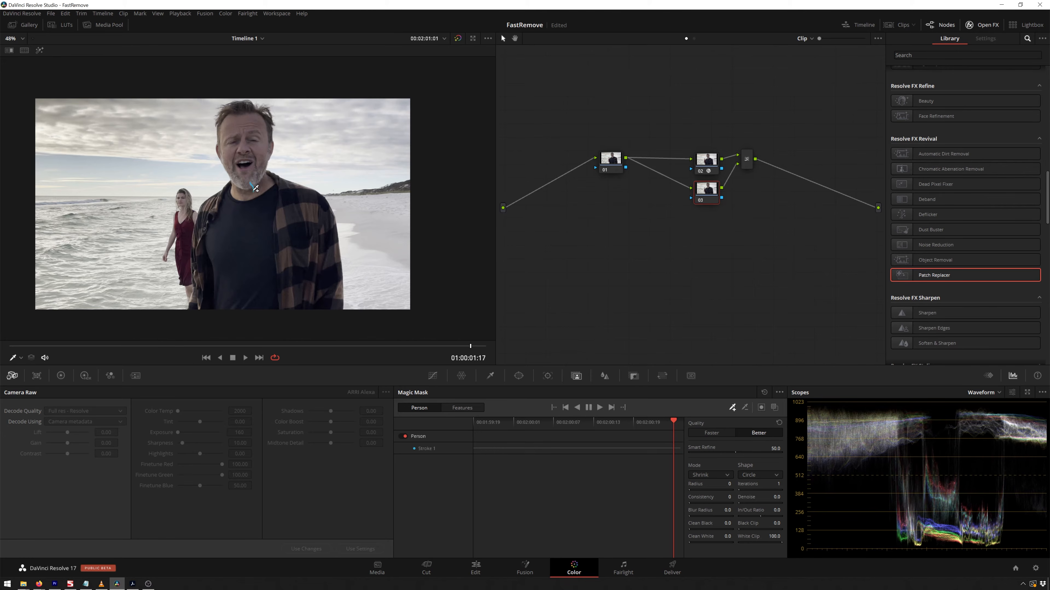
{"action": "left_click", "coordinate": [599, 407]}
{"action": "left_click", "coordinate": [577, 408]}
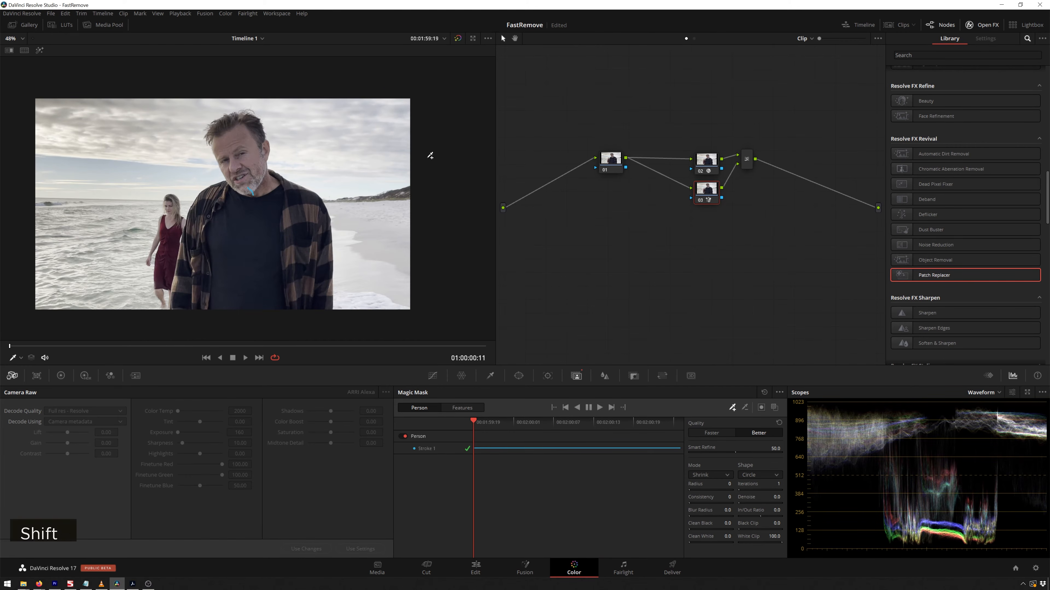
Preview the mask highlight during playback and raise Smart Refine to 80.2.
{"action": "key", "text": "shift+h"}
{"action": "scroll", "coordinate": [310, 171], "scroll_direction": "up", "scroll_amount": 4}
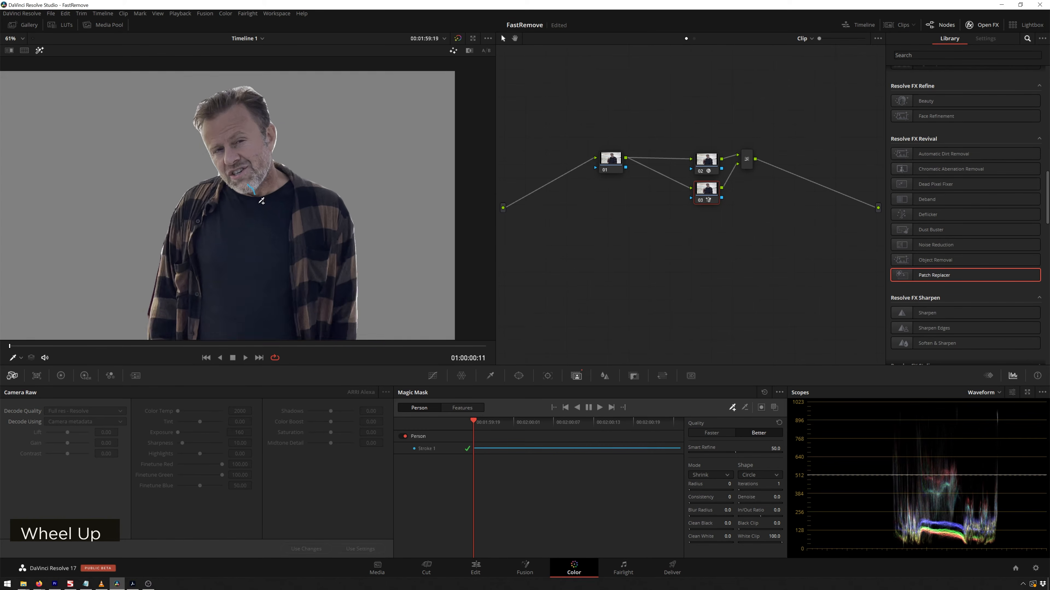
{"action": "middle_click", "coordinate": [347, 215]}
{"action": "key", "text": "space"}
{"action": "key", "text": "space"}
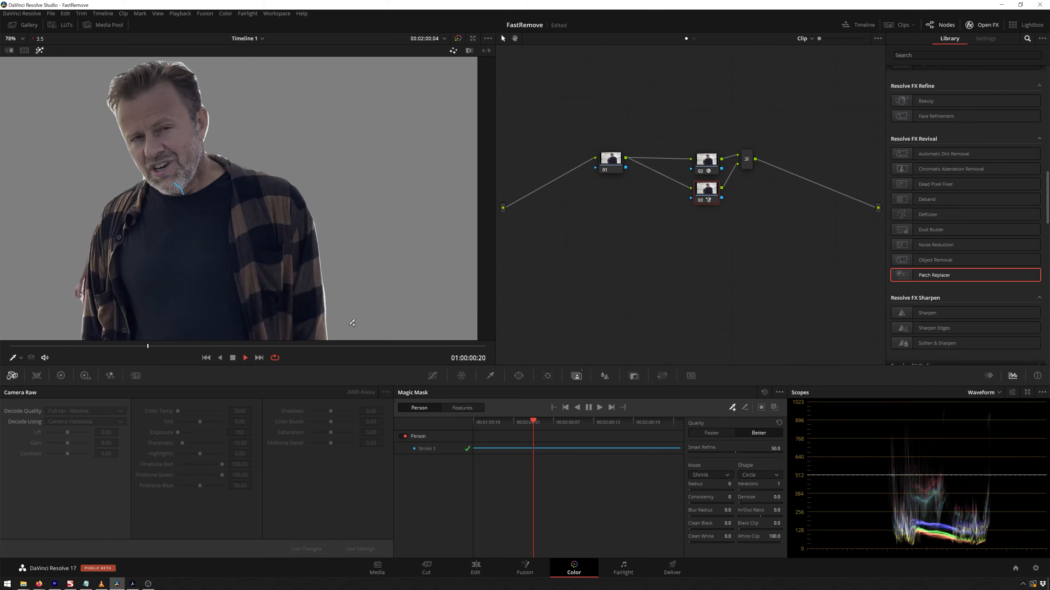
{"action": "key", "text": "space"}
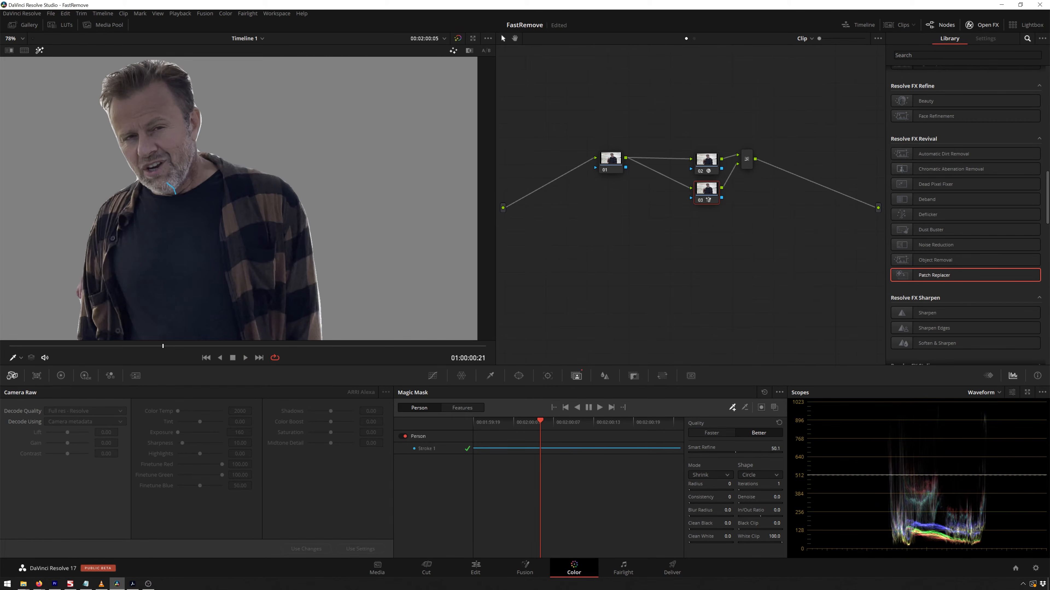
{"action": "left_click_drag", "start_coordinate": [738, 457], "coordinate": [765, 452]}
{"action": "key", "text": "space"}
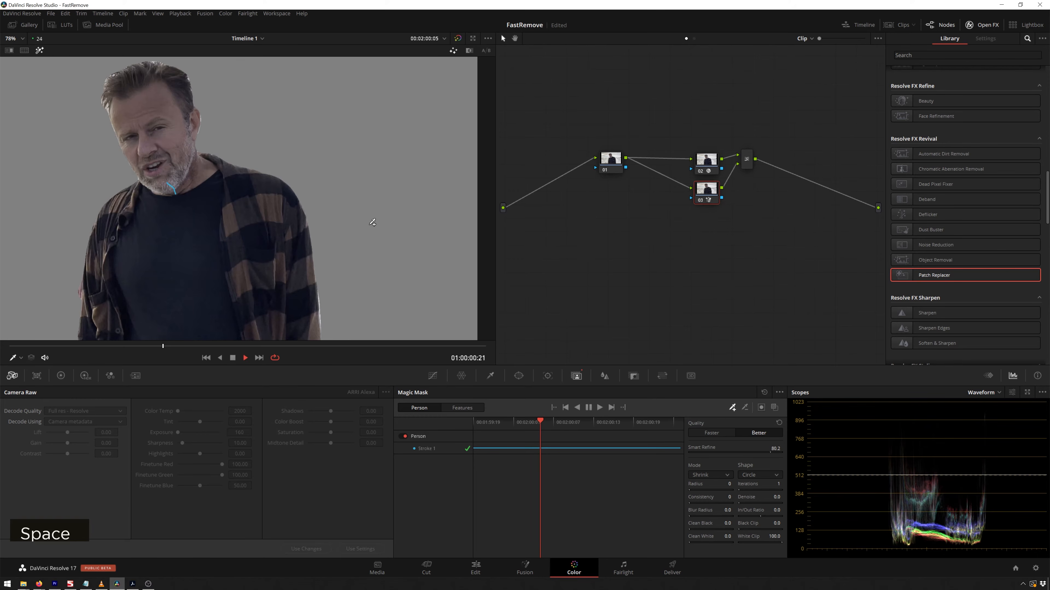
{"action": "key", "text": "space"}
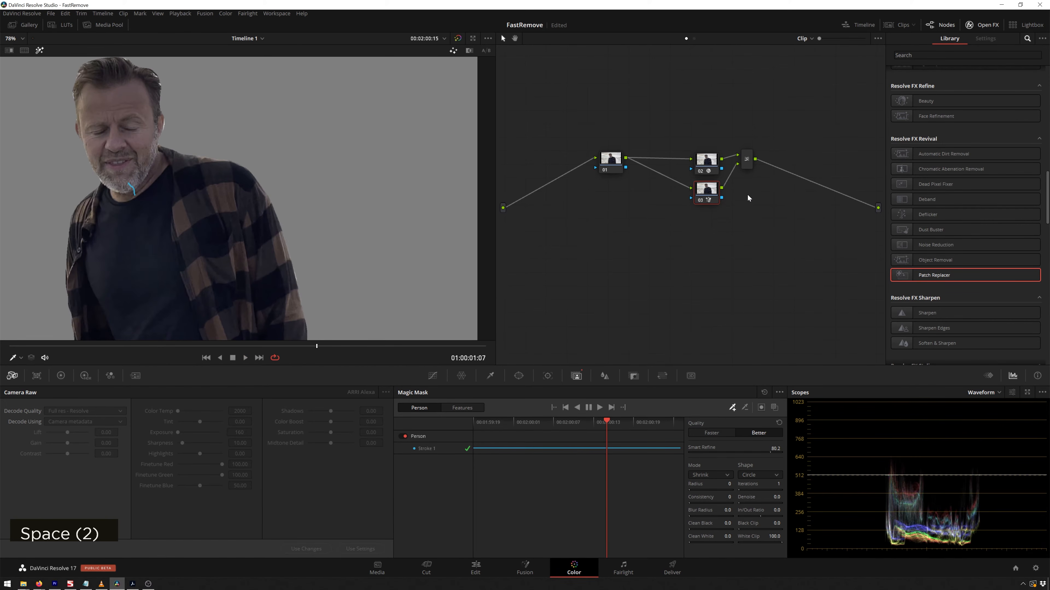
Turn off the mask highlight, add a serial node after the layer mixer, and play the clip.
{"action": "key", "text": "shift+h"}
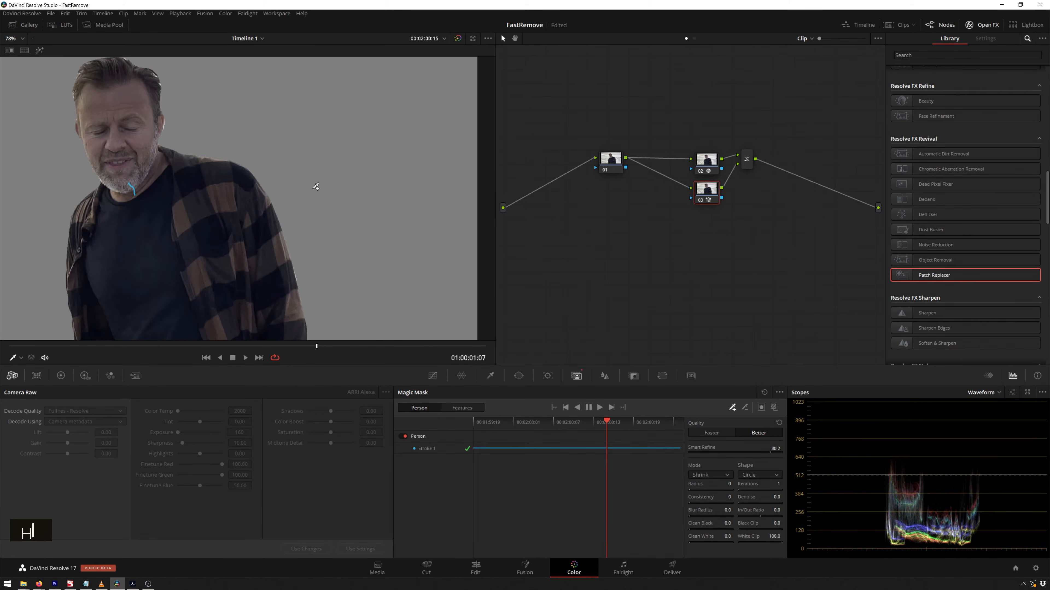
{"action": "key", "text": "shift+h"}
{"action": "scroll", "coordinate": [316, 187], "scroll_direction": "down", "scroll_amount": 4}
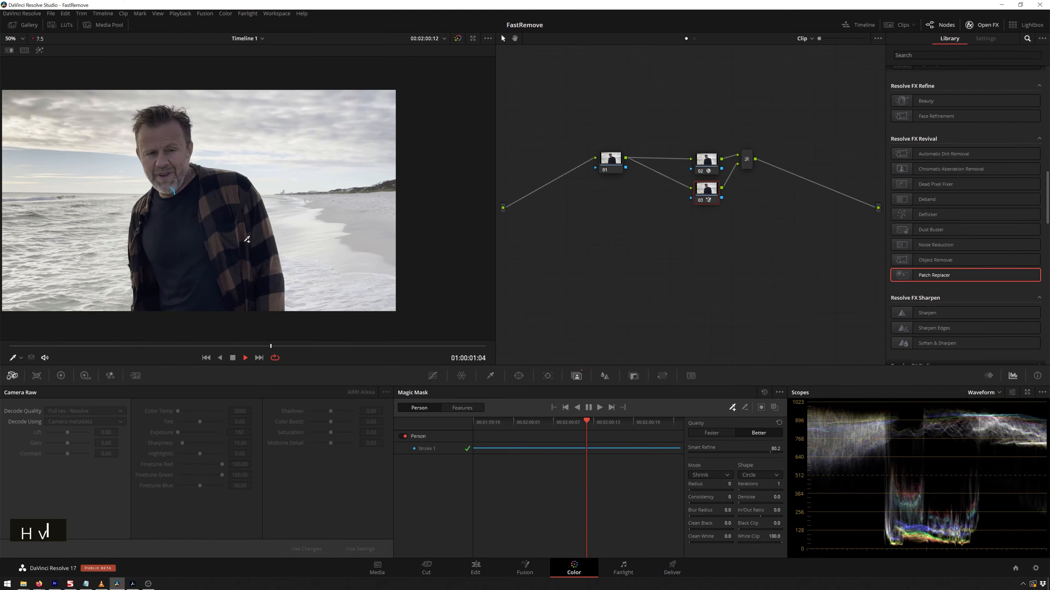
{"action": "left_click", "coordinate": [744, 164]}
{"action": "key", "text": "alt+s"}
{"action": "scroll", "coordinate": [338, 206], "scroll_direction": "down", "scroll_amount": 1}
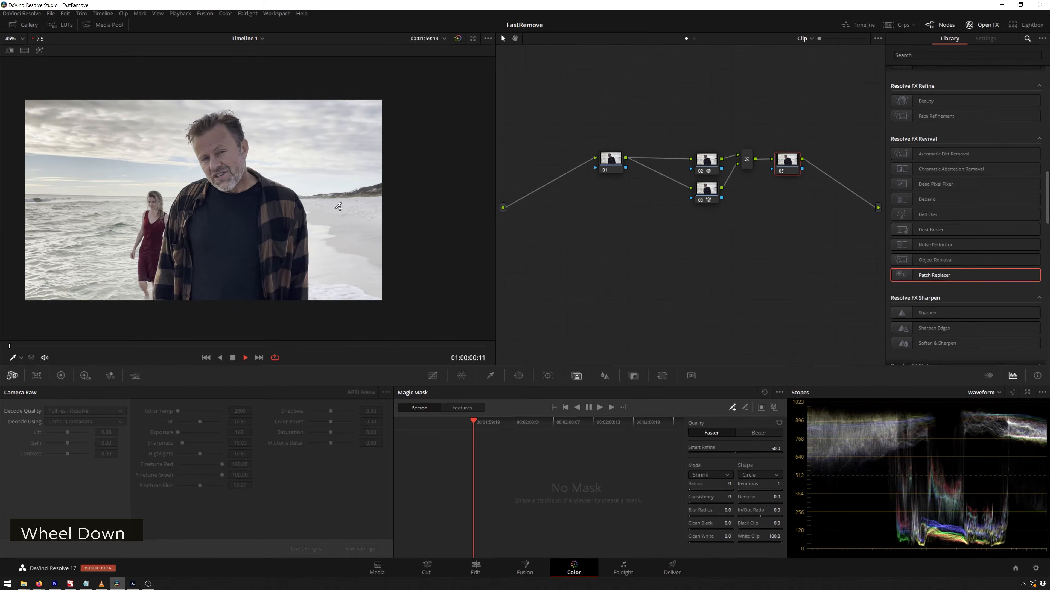
{"action": "scroll", "coordinate": [338, 206], "scroll_direction": "up", "scroll_amount": 4}
{"action": "key", "text": "space"}
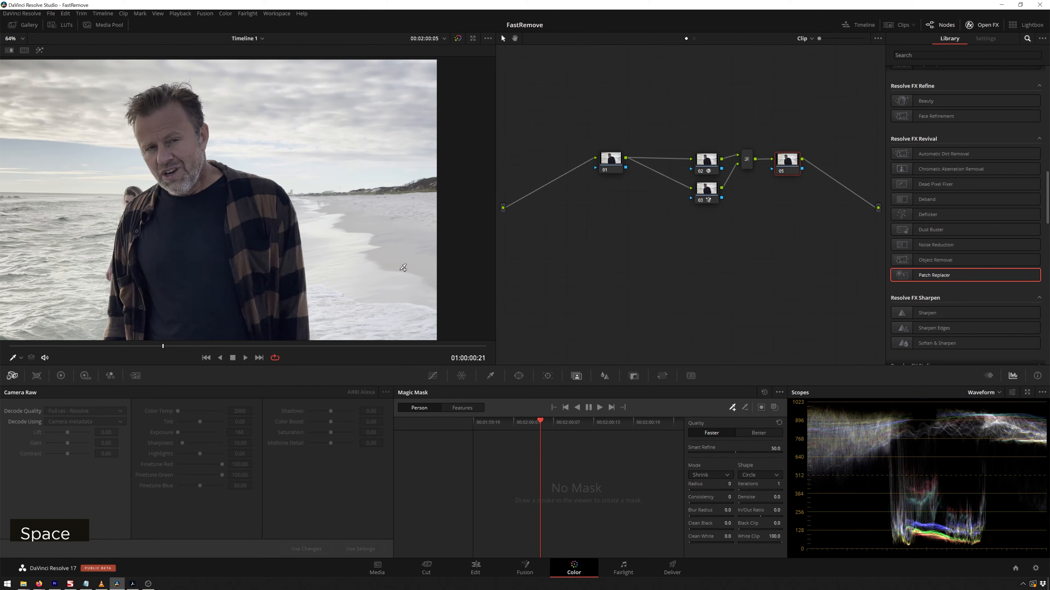
Play back the layered clip, zooming and panning the viewer to review the presenter and background.
{"action": "key", "text": "space"}
{"action": "scroll", "coordinate": [310, 200], "scroll_direction": "down", "scroll_amount": 2}
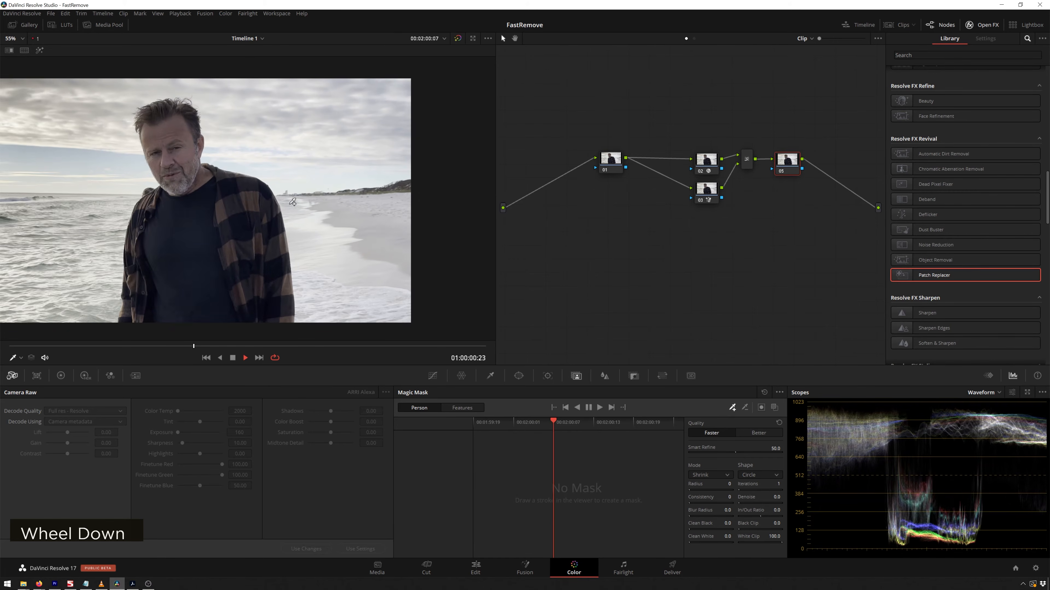
{"action": "middle_click", "coordinate": [288, 204]}
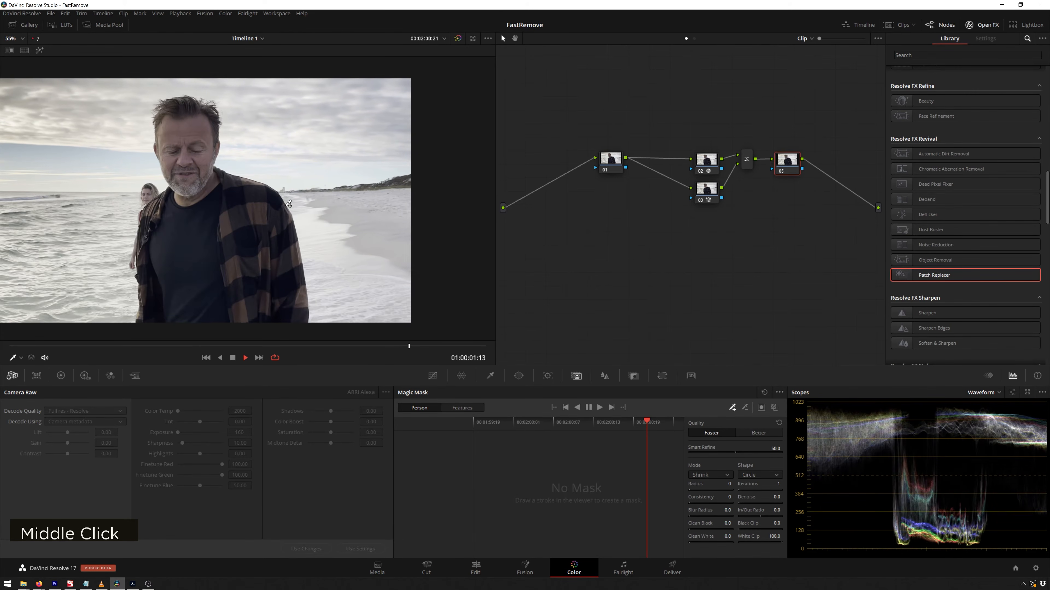
{"action": "key", "text": "space"}
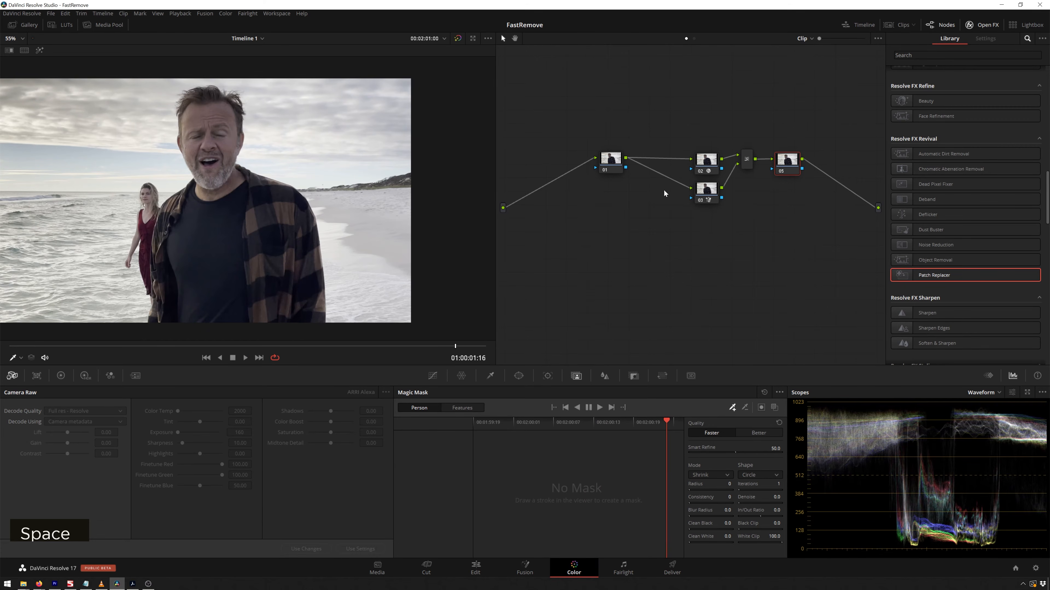
{"action": "middle_click", "coordinate": [232, 159]}
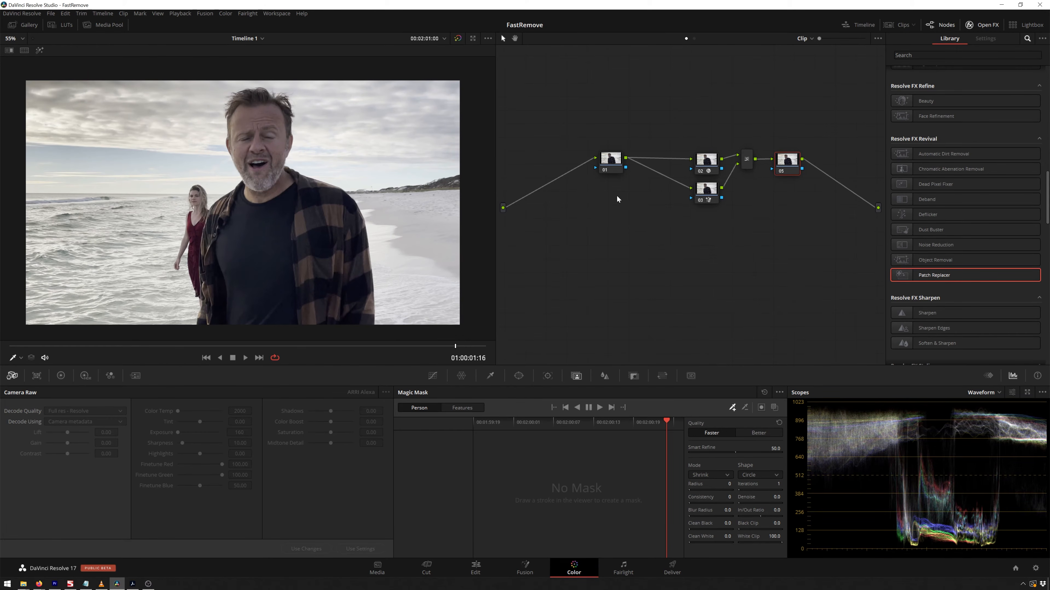
{"action": "key", "text": "space"}
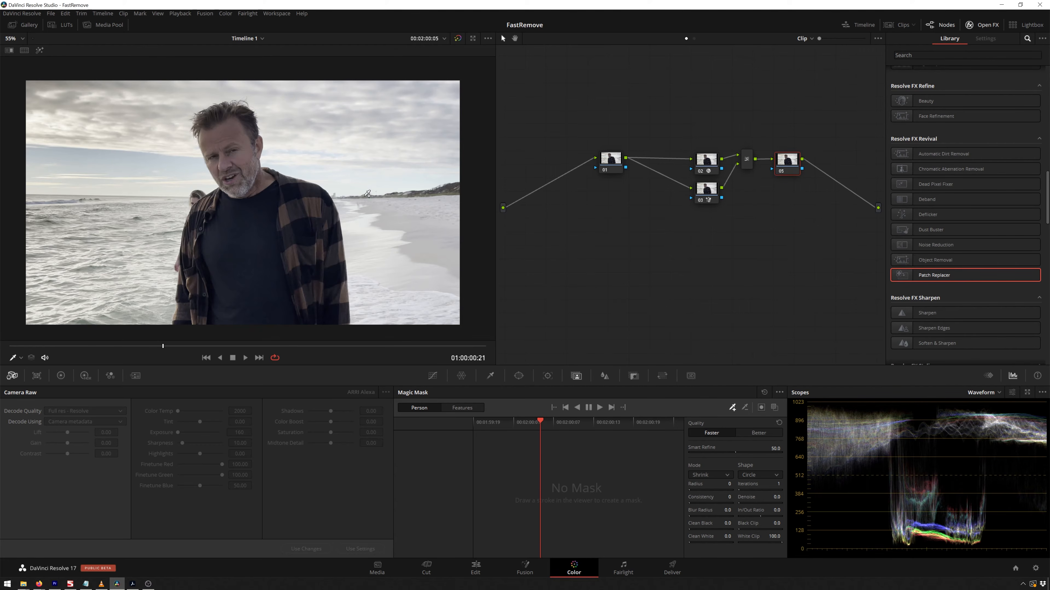
{"action": "key", "text": "space"}
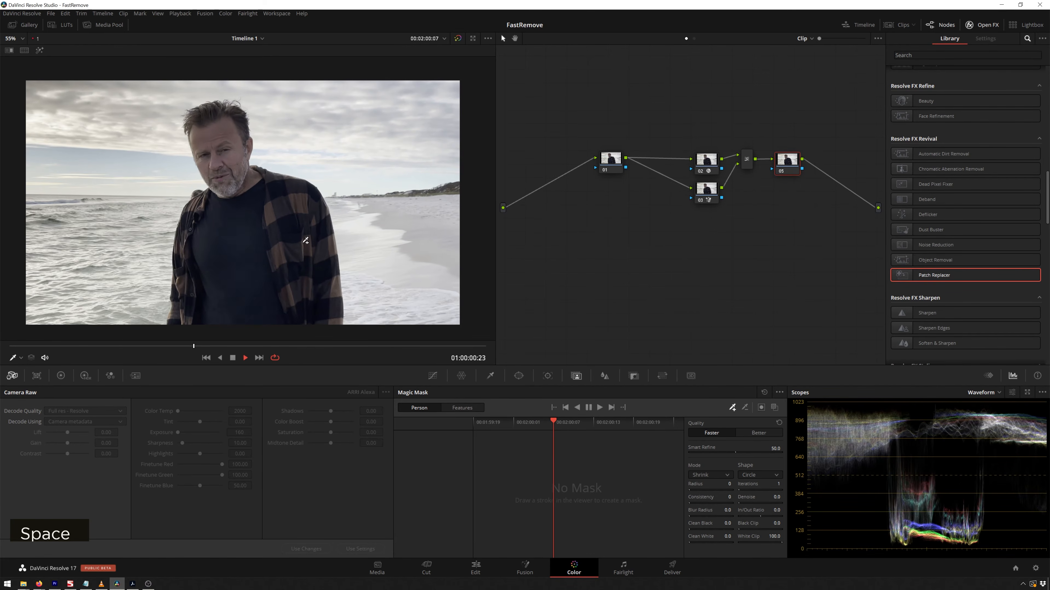
{"action": "key", "text": "space"}
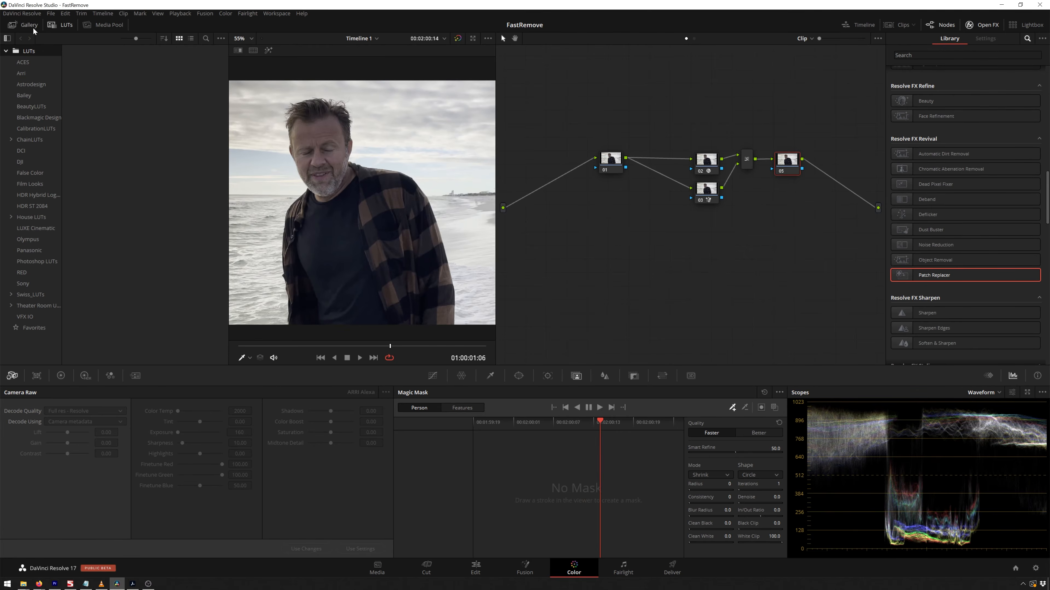
Open the LUT browser and apply the Cool Contrast 05 LUT from BeautyLUTs to the final node, then play the clip.
{"action": "left_click", "coordinate": [57, 29]}
{"action": "left_click", "coordinate": [56, 26]}
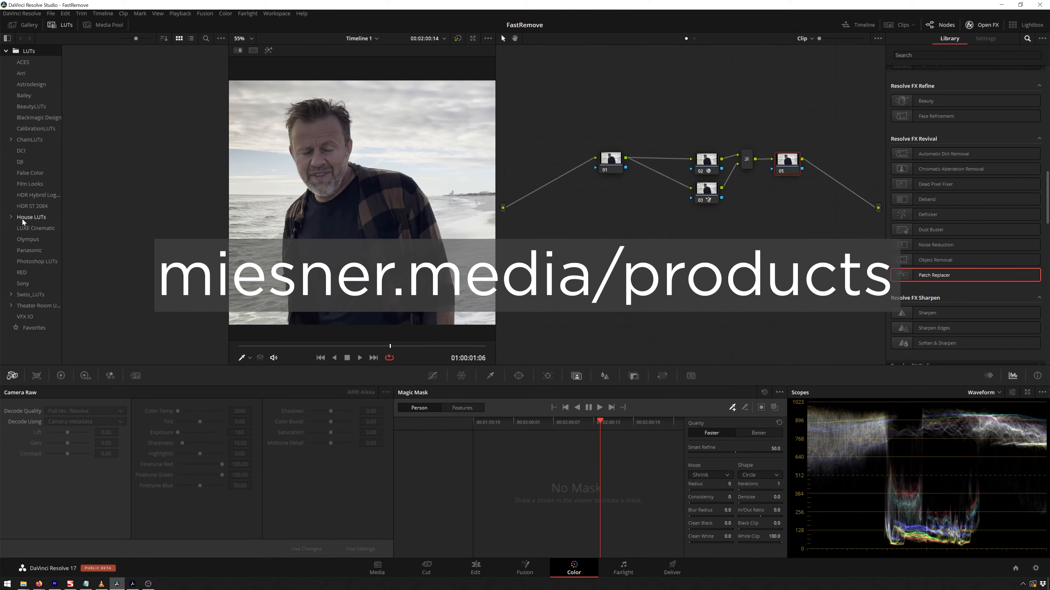
{"action": "left_click", "coordinate": [23, 294]}
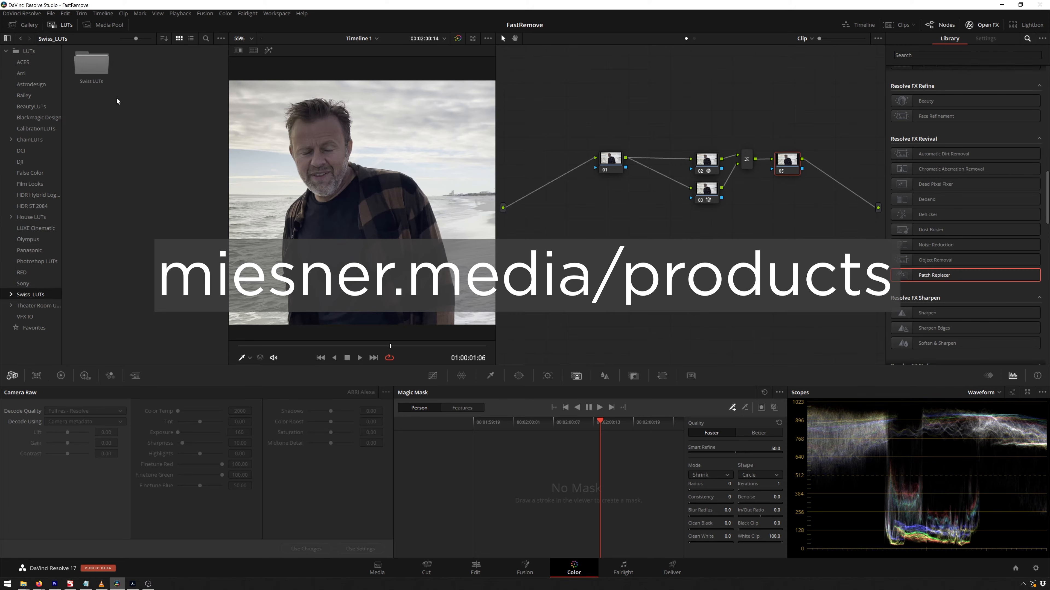
{"action": "double_click", "coordinate": [75, 66]}
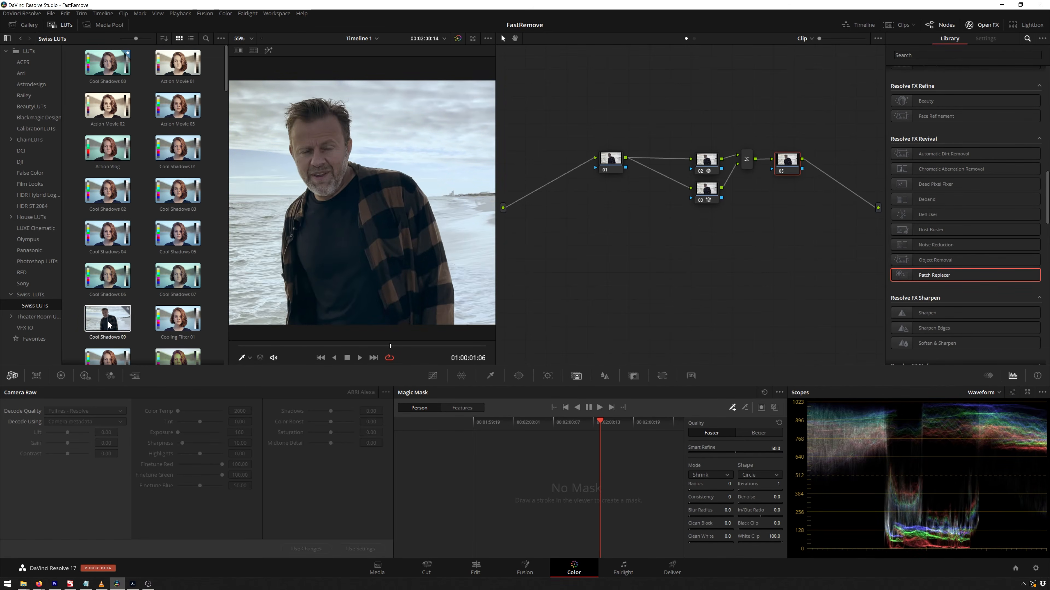
{"action": "scroll", "coordinate": [110, 324], "scroll_direction": "down", "scroll_amount": 5}
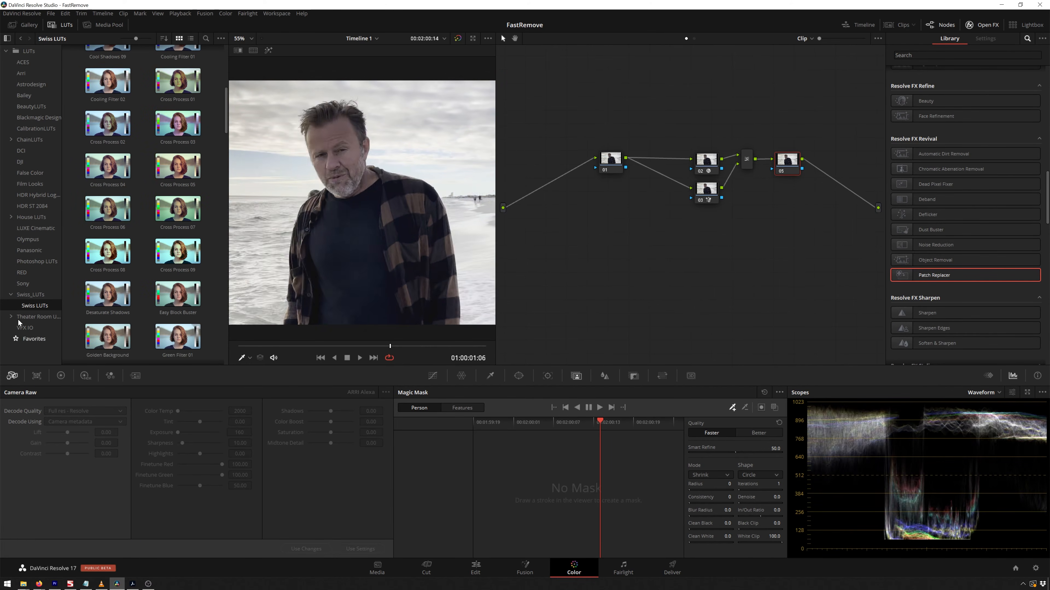
{"action": "left_click", "coordinate": [40, 105]}
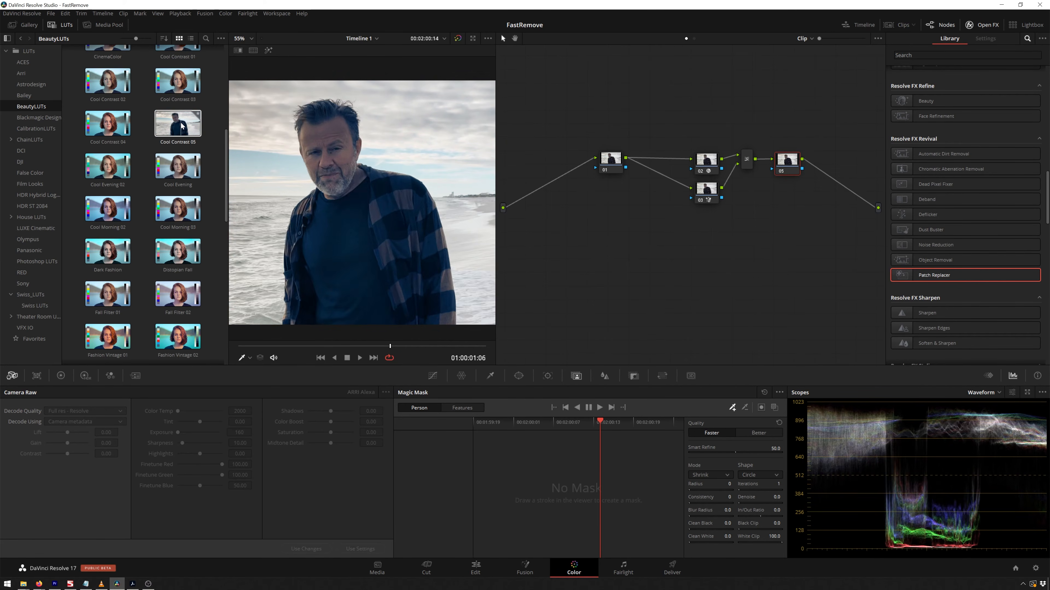
{"action": "key", "text": "space"}
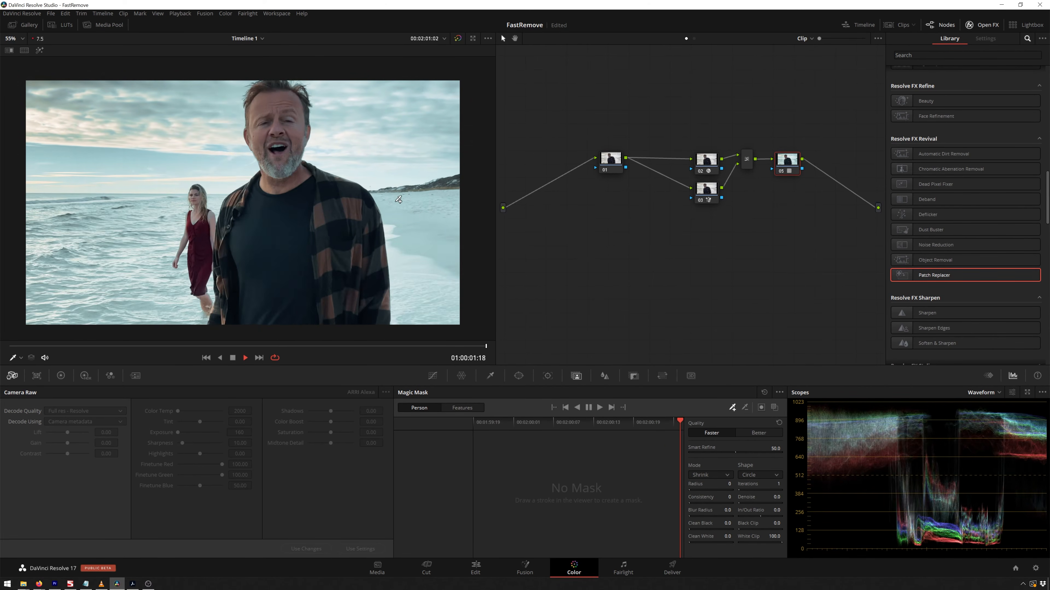
{"action": "key", "text": "space"}
Switch to the browser showing the miesner.media/products page and scroll through the listed products.
{"action": "key", "text": "alt+d"}
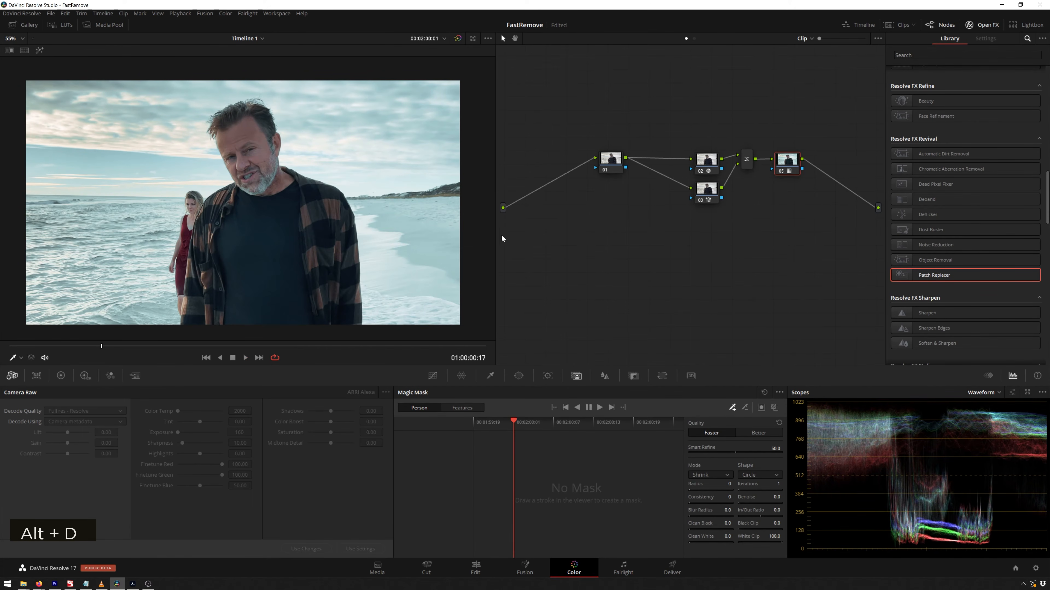
{"action": "key", "text": "v"}
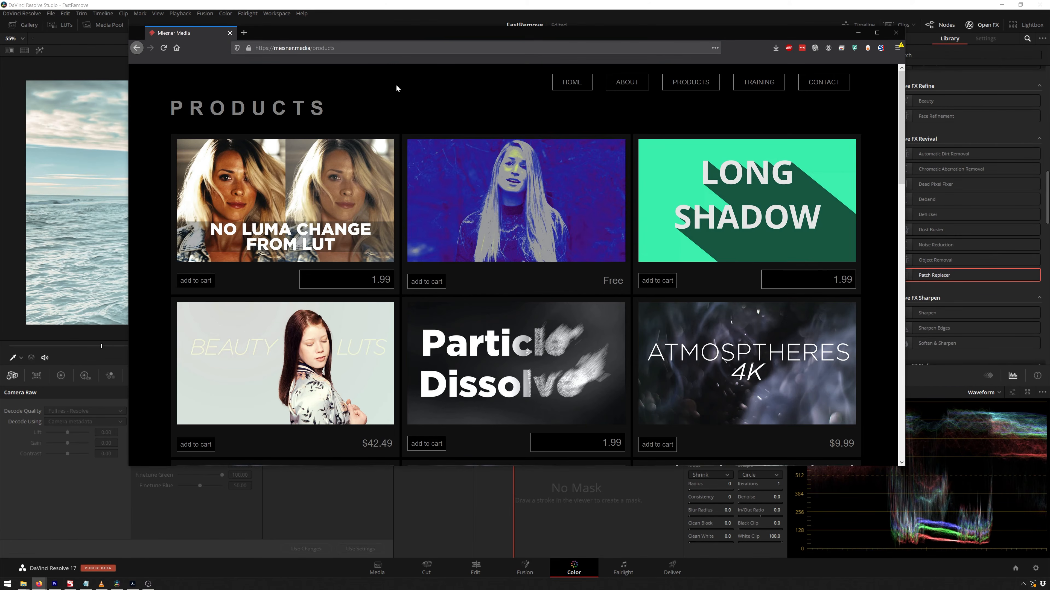
{"action": "key", "text": "ctrl+l"}
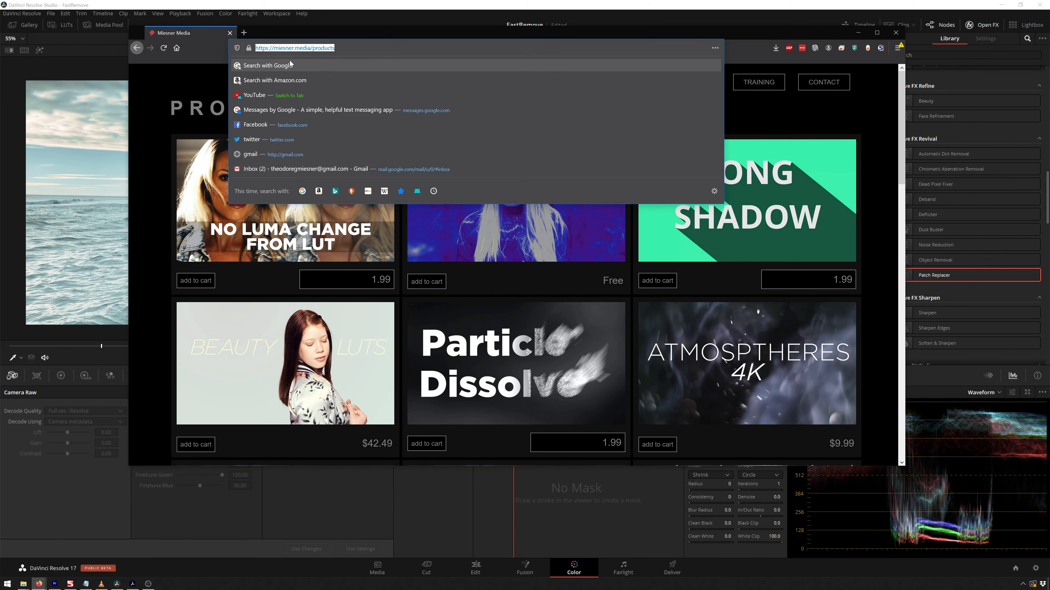
{"action": "left_click", "coordinate": [795, 175]}
{"action": "scroll", "coordinate": [433, 307], "scroll_direction": "down", "scroll_amount": 10}
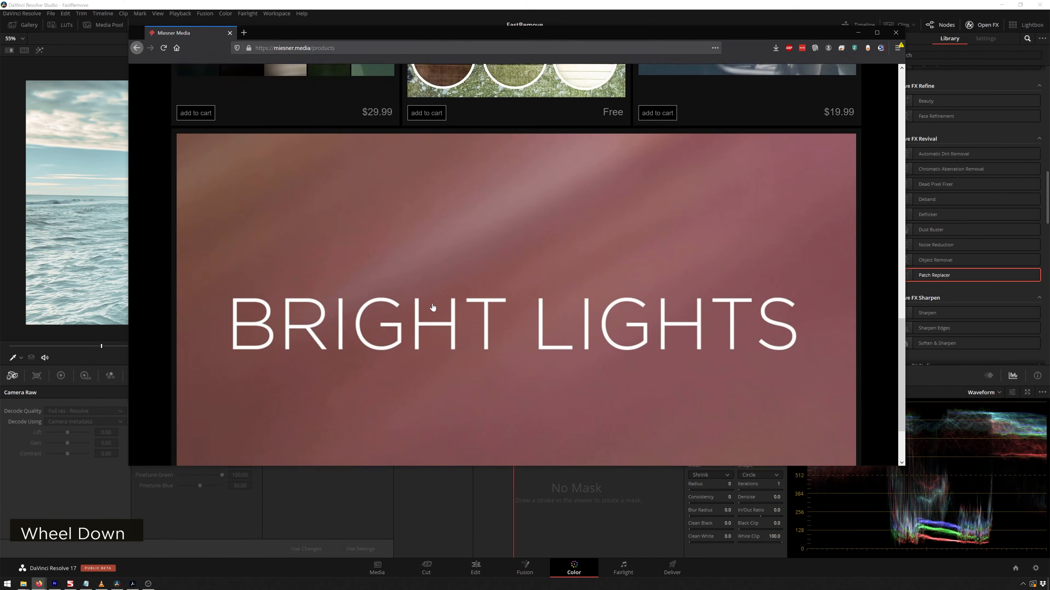
{"action": "scroll", "coordinate": [433, 307], "scroll_direction": "up", "scroll_amount": 10}
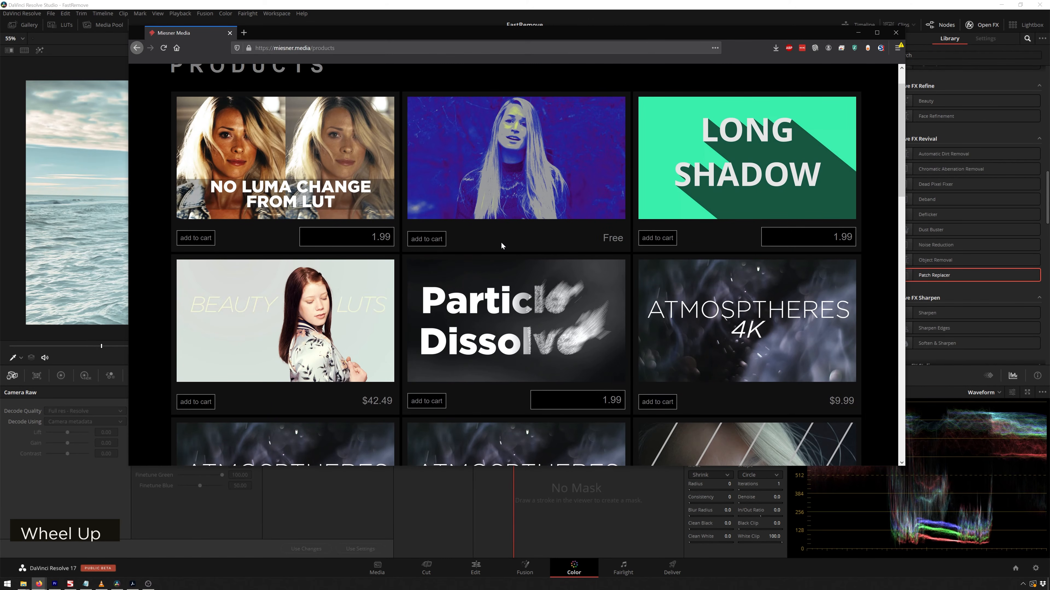
Add the Beauty LUTs product to the cart, open checkout, and close both browser tabs.
{"action": "left_click", "coordinate": [196, 402]}
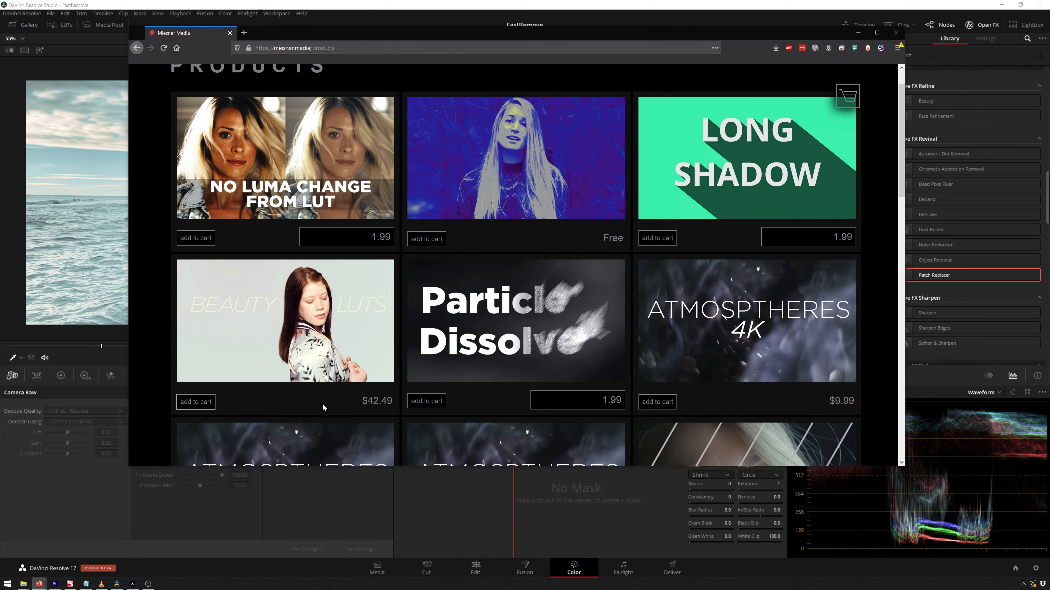
{"action": "left_click", "coordinate": [847, 97]}
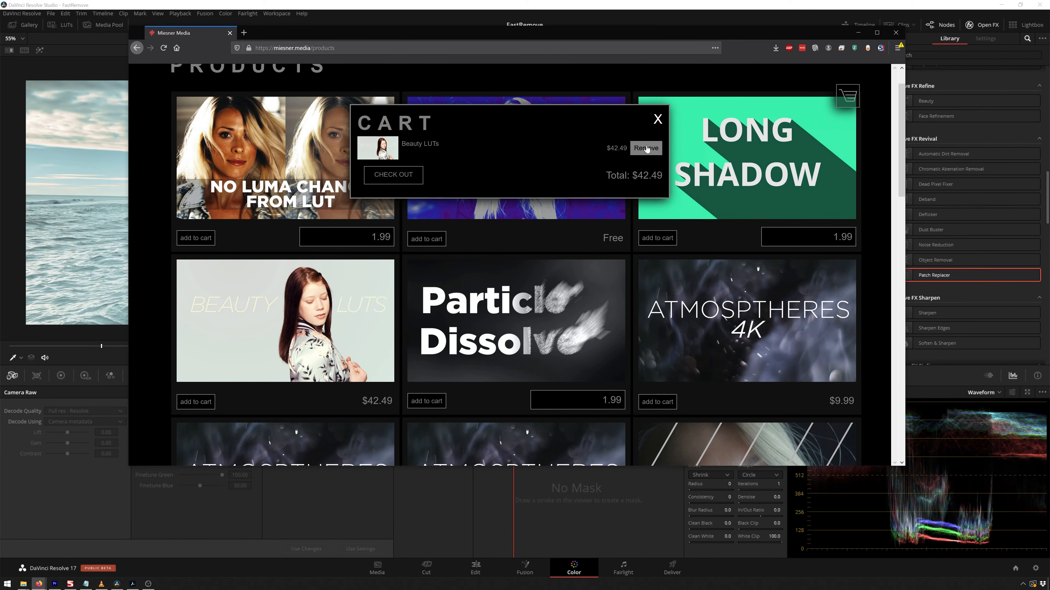
{"action": "left_click", "coordinate": [373, 172]}
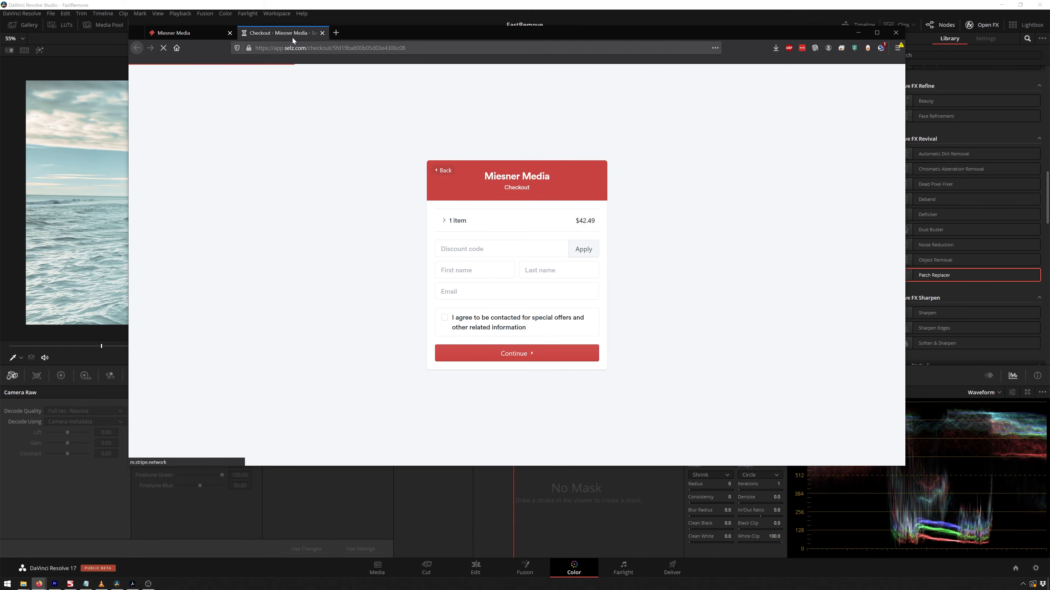
{"action": "middle_click", "coordinate": [283, 35]}
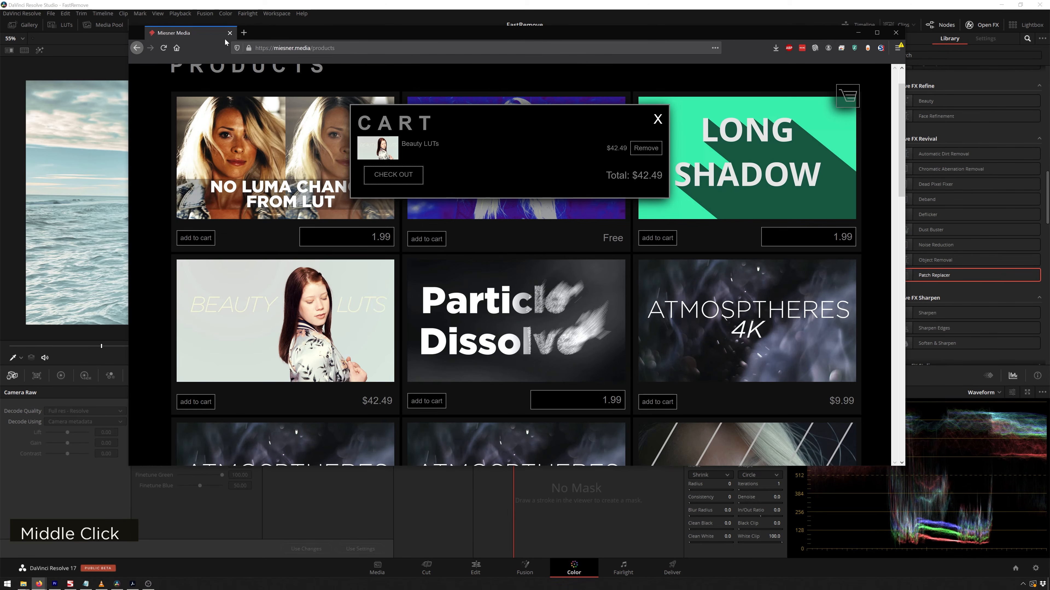
{"action": "middle_click", "coordinate": [218, 36]}
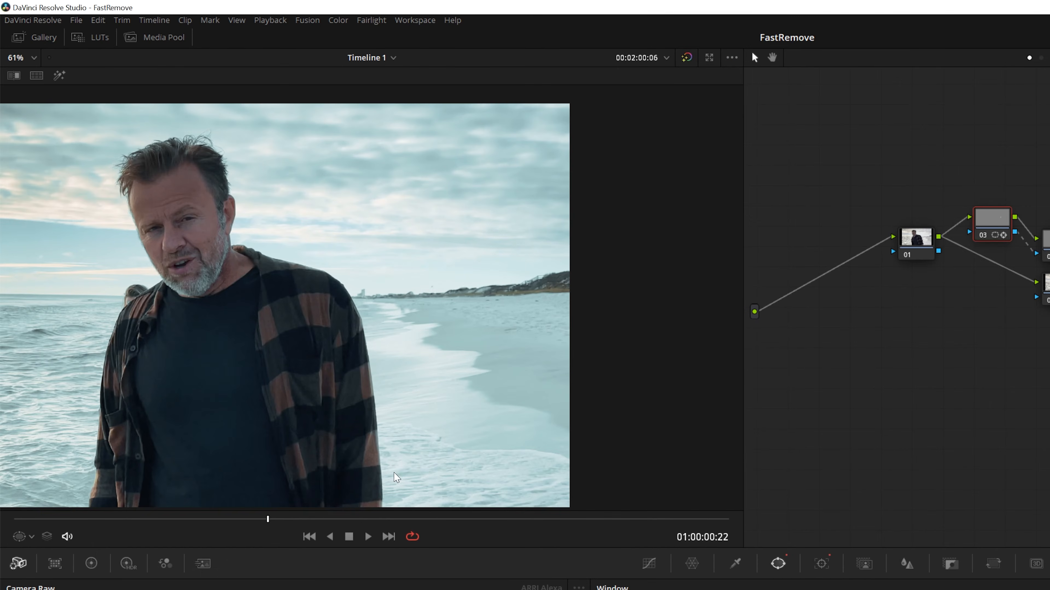
Play the clip, then view the top node's polygon window in highlight mode with its outline, zoomed in on the walkers.
{"action": "left_click", "coordinate": [368, 536]}
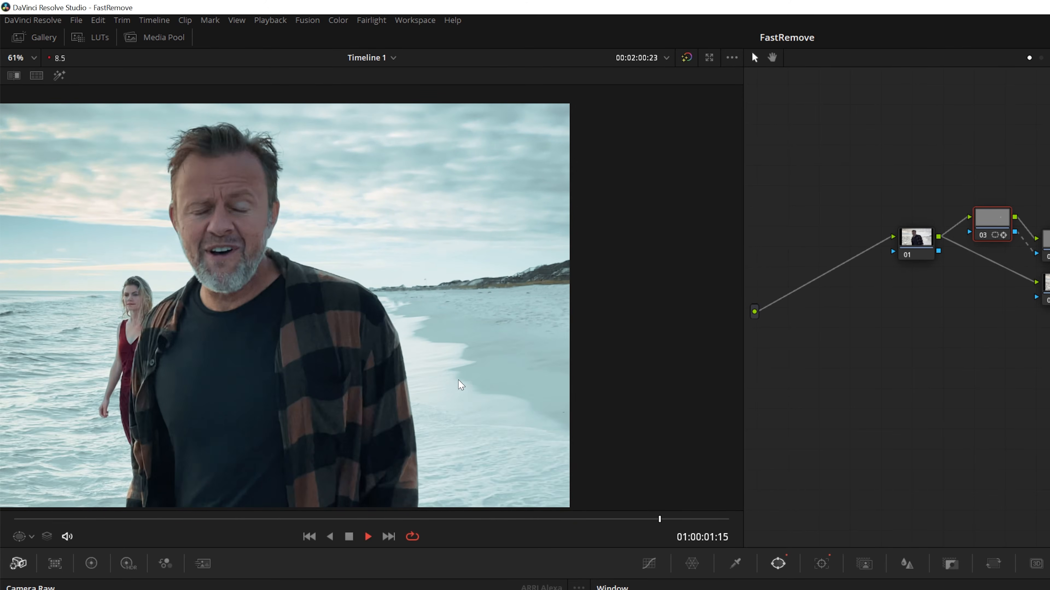
{"action": "key", "text": "space"}
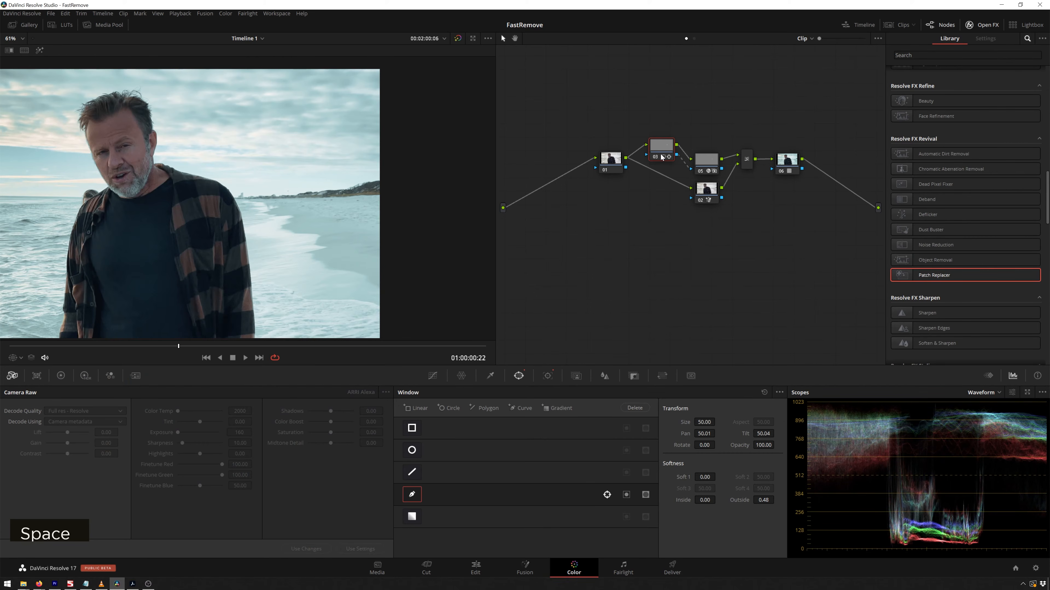
{"action": "key", "text": "shift+h"}
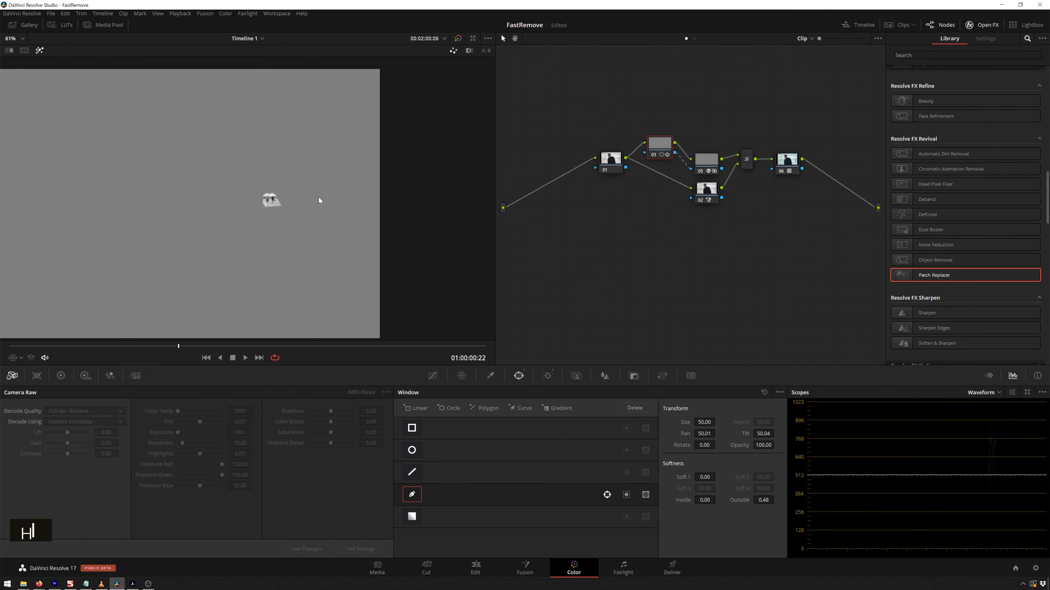
{"action": "scroll", "coordinate": [318, 215], "scroll_direction": "up", "scroll_amount": 8}
{"action": "scroll", "coordinate": [337, 208], "scroll_direction": "up", "scroll_amount": 2}
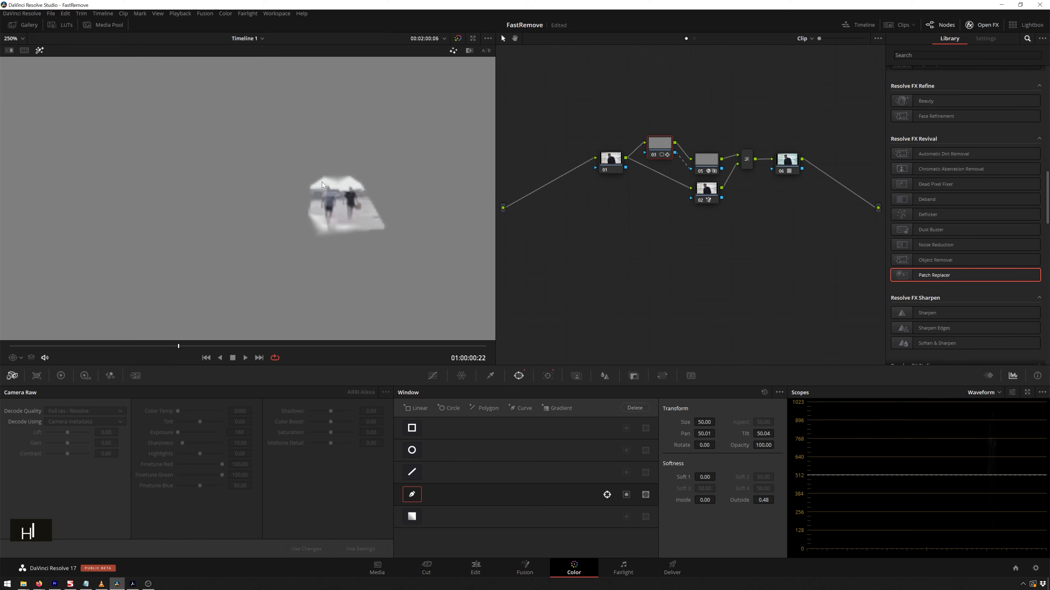
{"action": "key", "text": "shift+grave"}
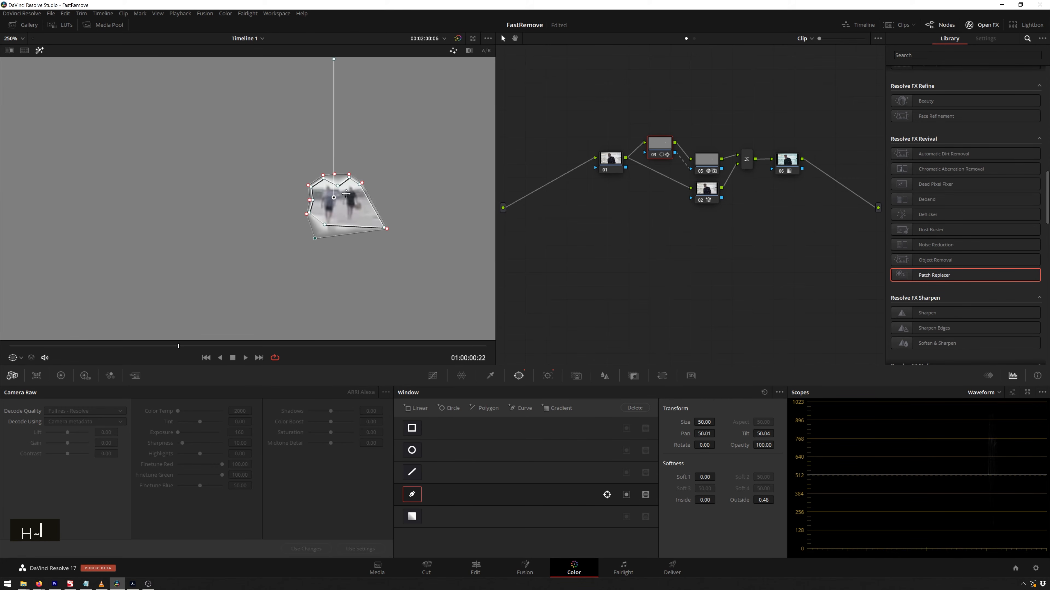
{"action": "scroll", "coordinate": [339, 206], "scroll_direction": "down", "scroll_amount": 2}
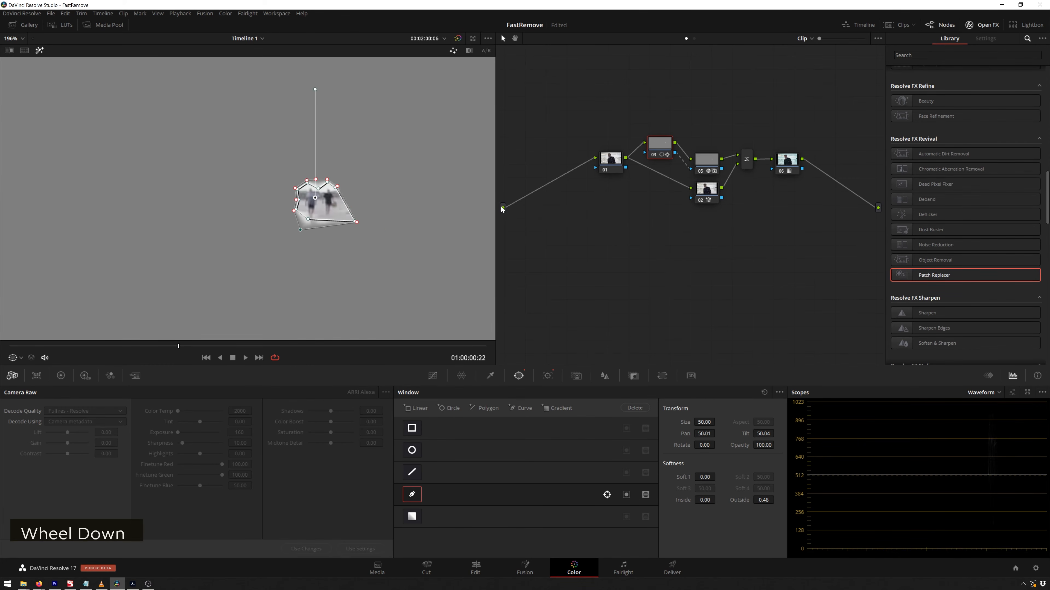
Select the Patch Replacer node to inspect its Region Shape setting and zoom into the beach to check the removal.
{"action": "left_click", "coordinate": [708, 167]}
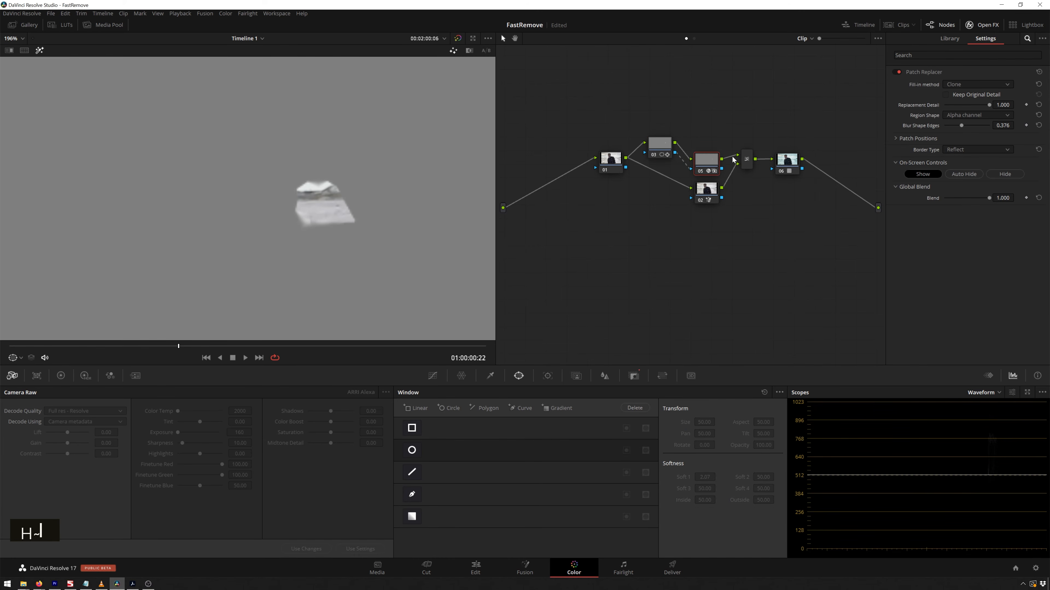
{"action": "double_click", "coordinate": [967, 117]}
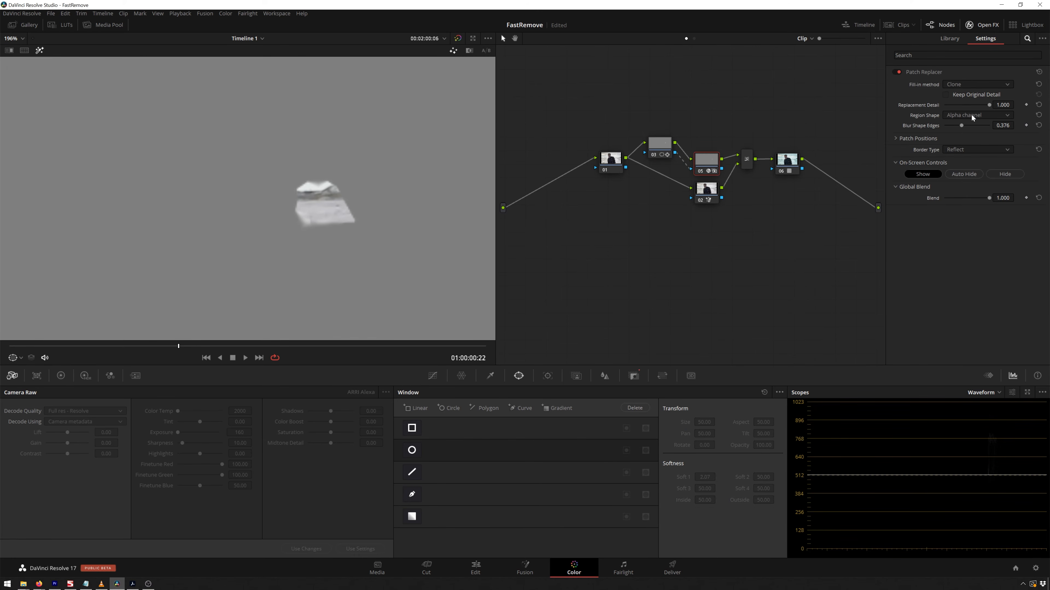
{"action": "scroll", "coordinate": [344, 176], "scroll_direction": "down", "scroll_amount": 2}
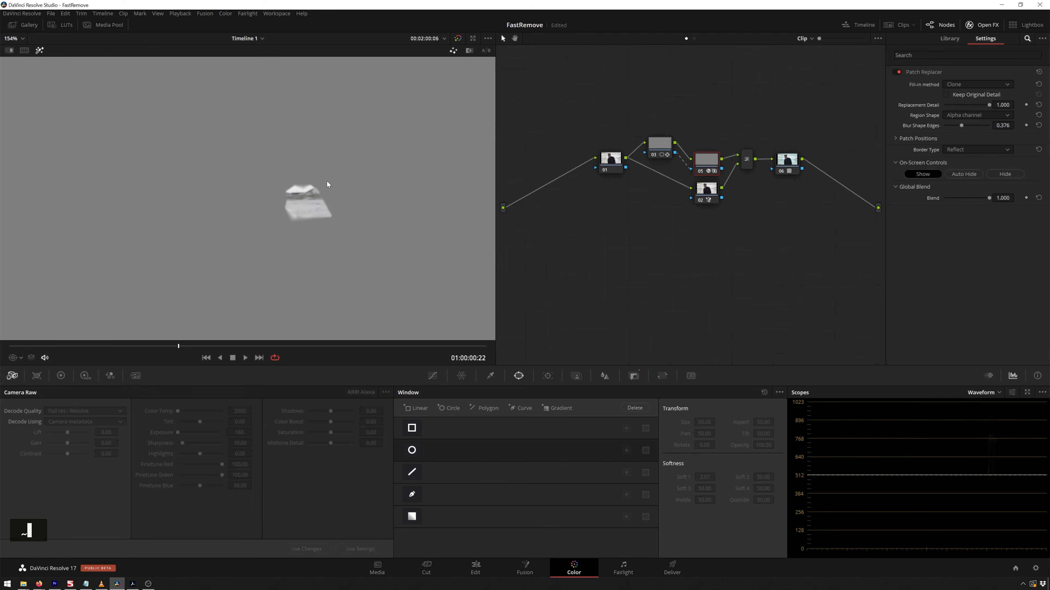
{"action": "scroll", "coordinate": [327, 184], "scroll_direction": "down", "scroll_amount": 3}
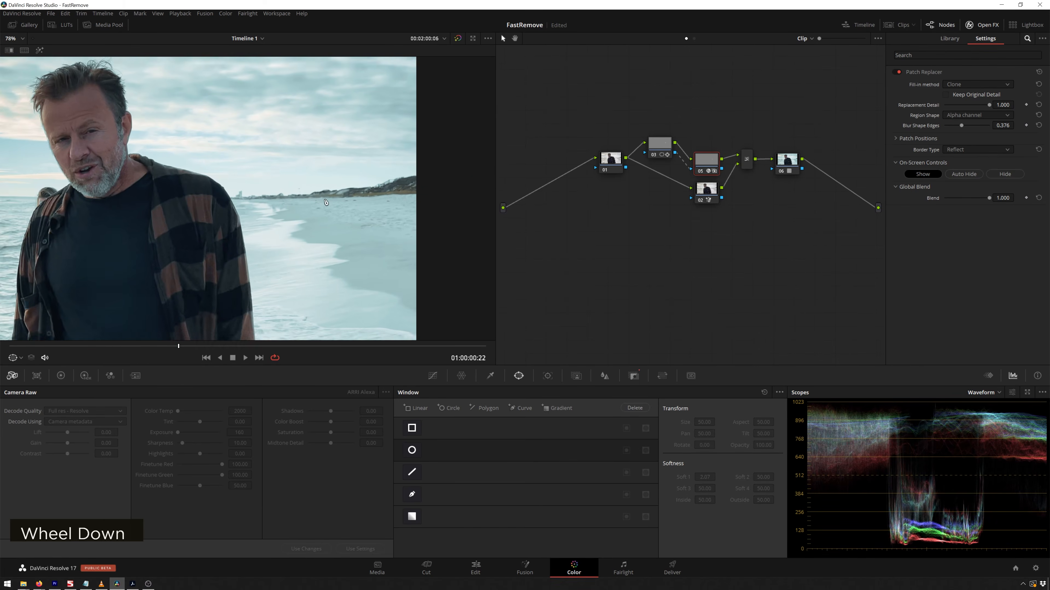
{"action": "scroll", "coordinate": [326, 202], "scroll_direction": "up", "scroll_amount": 5}
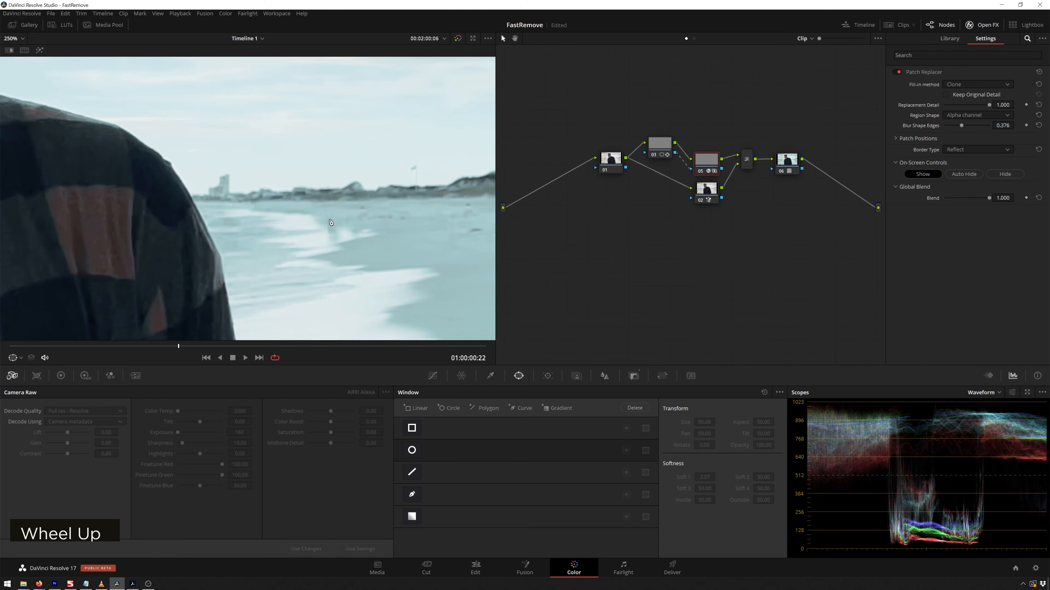
{"action": "scroll", "coordinate": [357, 256], "scroll_direction": "down", "scroll_amount": 6}
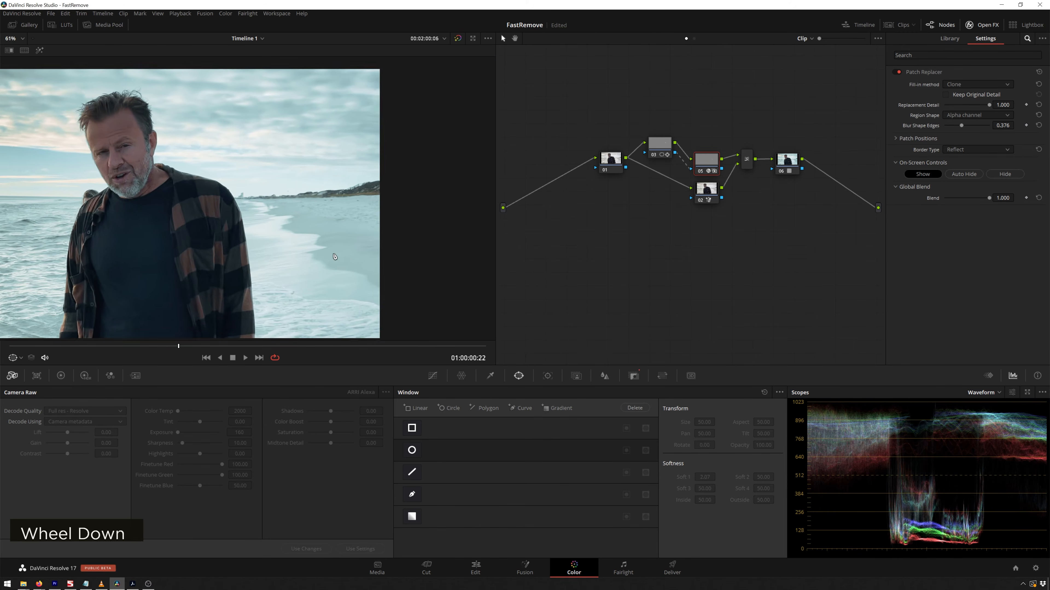
Reset the viewer zoom and play back the clip to review the removal.
{"action": "middle_click", "coordinate": [347, 240]}
{"action": "key", "text": "space"}
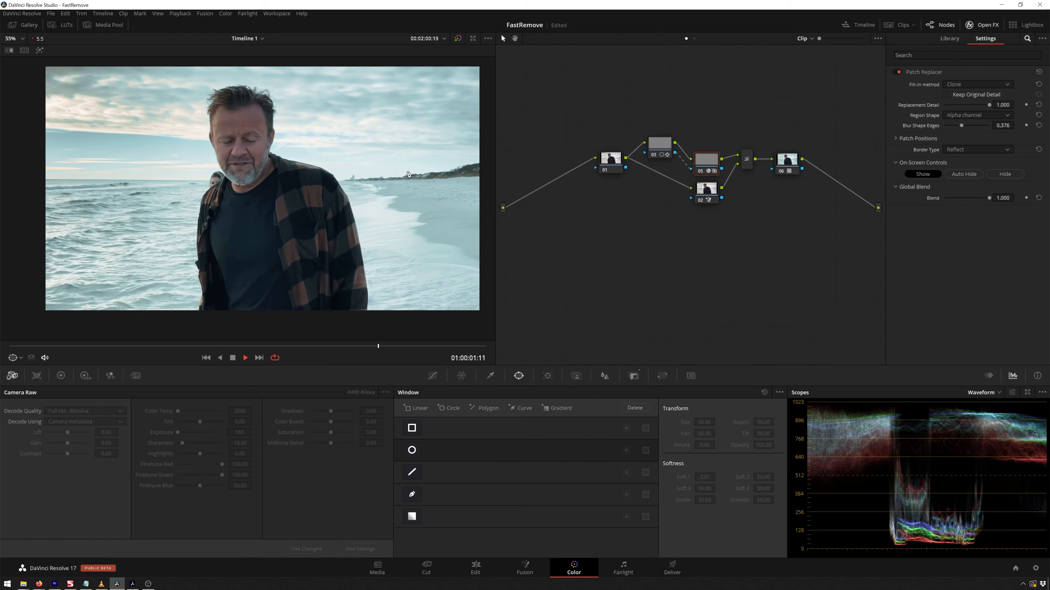
{"action": "key", "text": "space"}
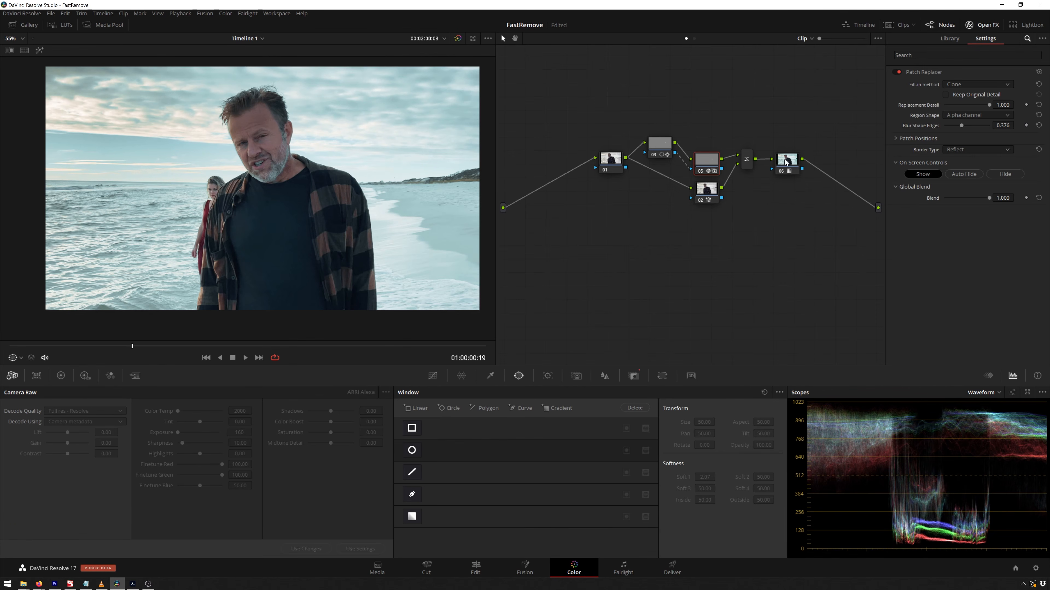
Add a new node fed by the Magic Mask node's key and invert its key input to isolate the background.
{"action": "key", "text": "shift+s"}
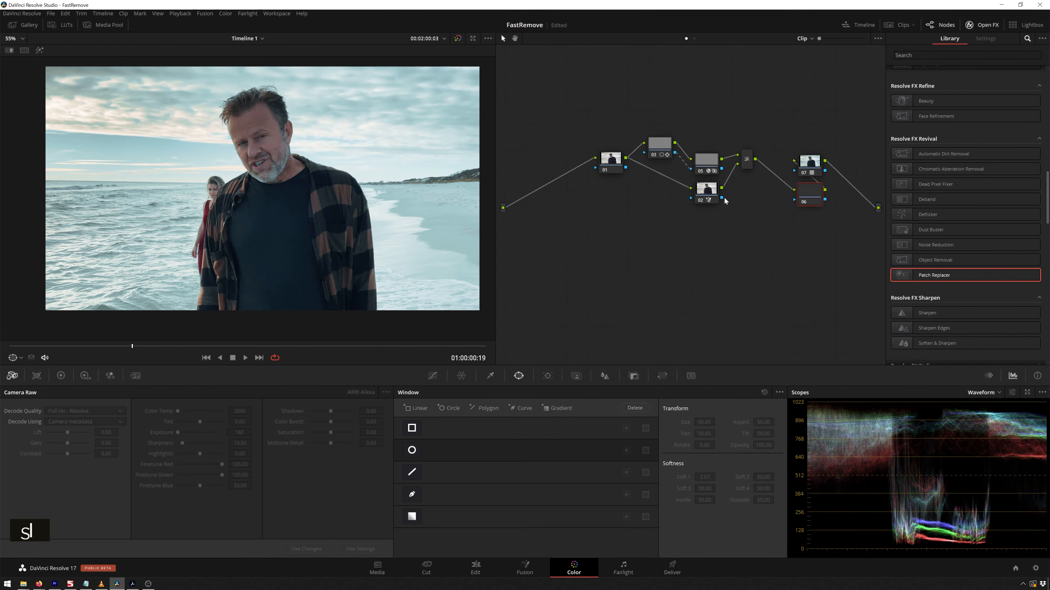
{"action": "left_click_drag", "start_coordinate": [795, 193], "coordinate": [795, 200]}
{"action": "key", "text": "shift+h"}
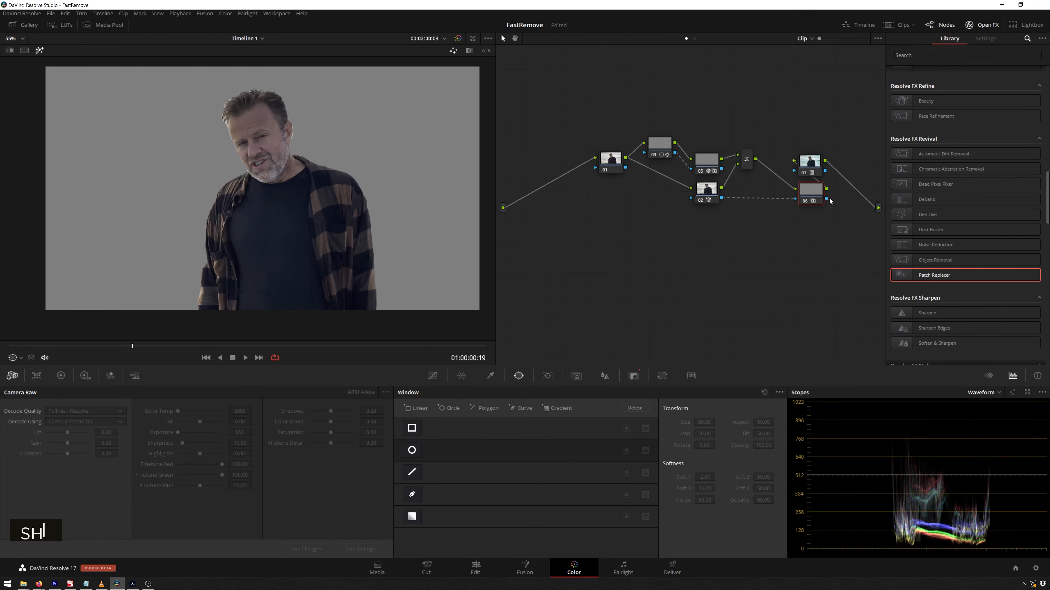
{"action": "left_click", "coordinate": [634, 375]}
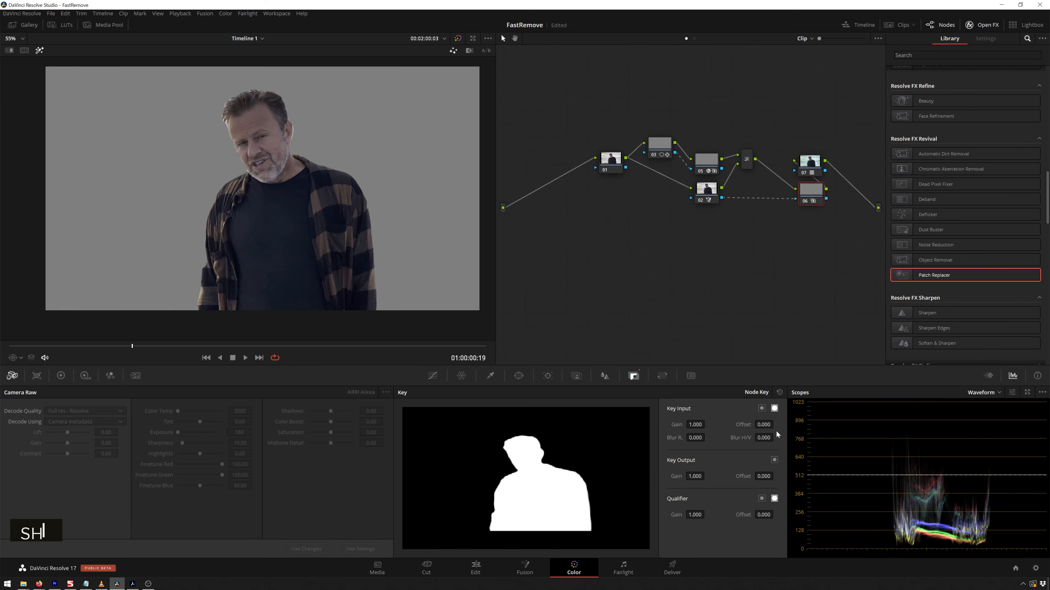
{"action": "left_click", "coordinate": [761, 409]}
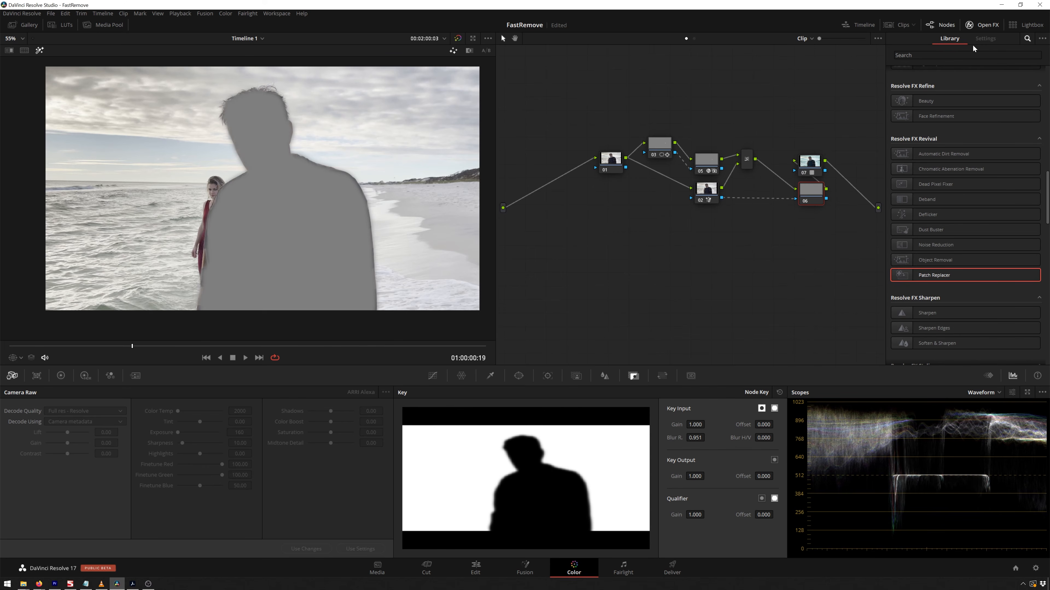
Search the effects library for lens and apply Lens Blur to the new background node.
{"action": "left_click", "coordinate": [969, 55]}
{"action": "type", "text": "lens"}
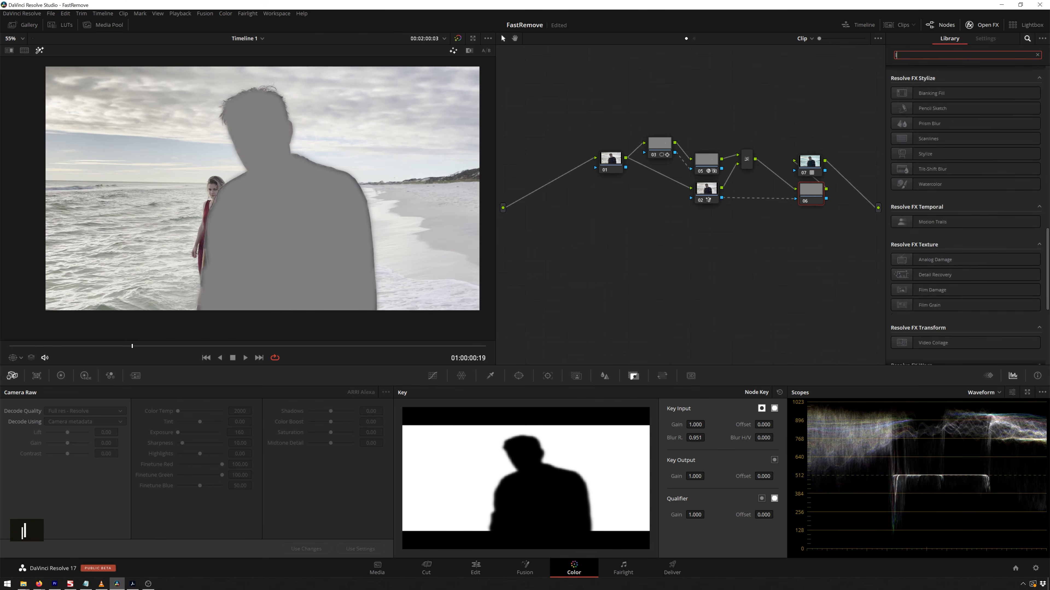
{"action": "left_click_drag", "start_coordinate": [923, 88], "coordinate": [810, 193]}
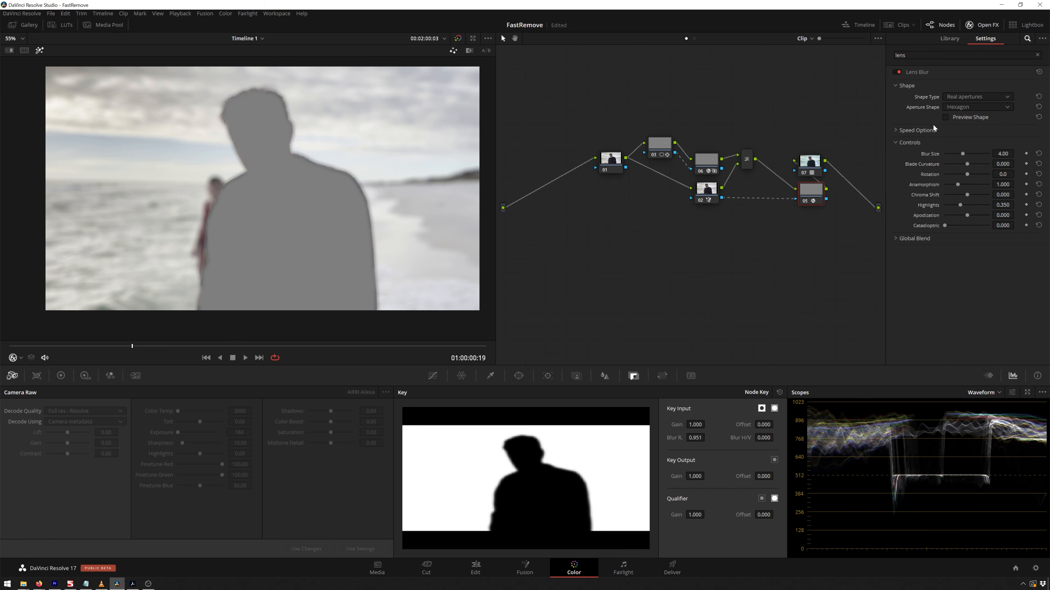
Set the Lens Blur size to about 2.2, turn off highlight view, and play the clip to check it.
{"action": "left_click_drag", "start_coordinate": [962, 153], "coordinate": [954, 154]}
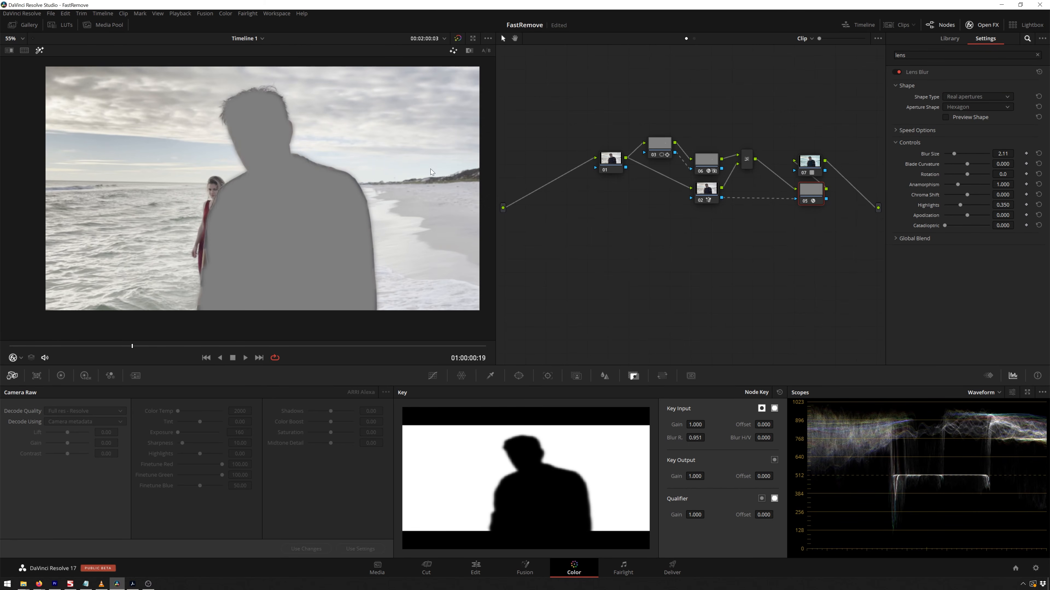
{"action": "key", "text": "shift+h"}
{"action": "left_click_drag", "start_coordinate": [953, 154], "coordinate": [954, 153]}
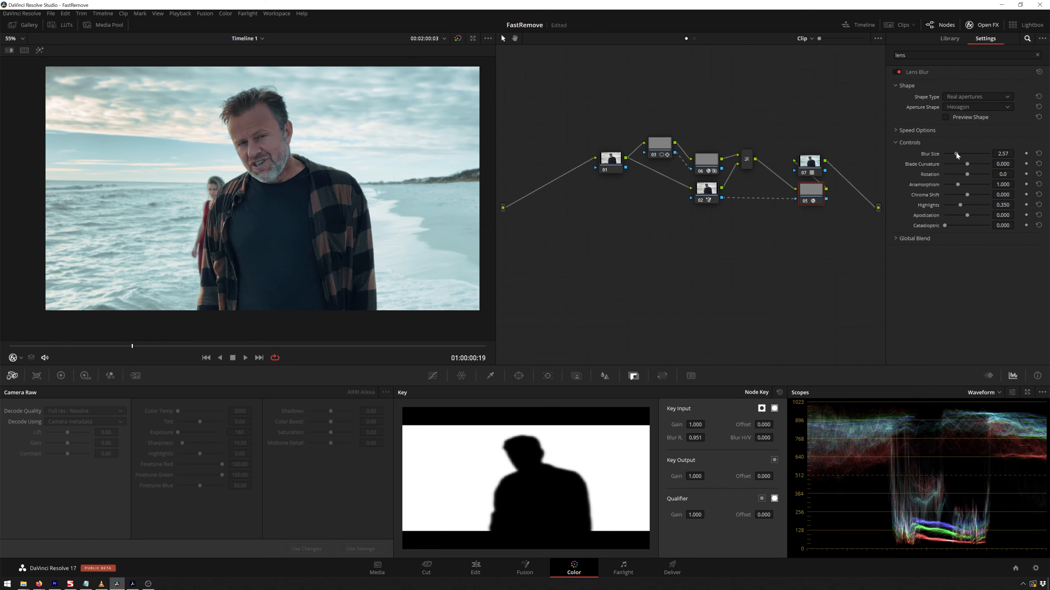
{"action": "key", "text": "space"}
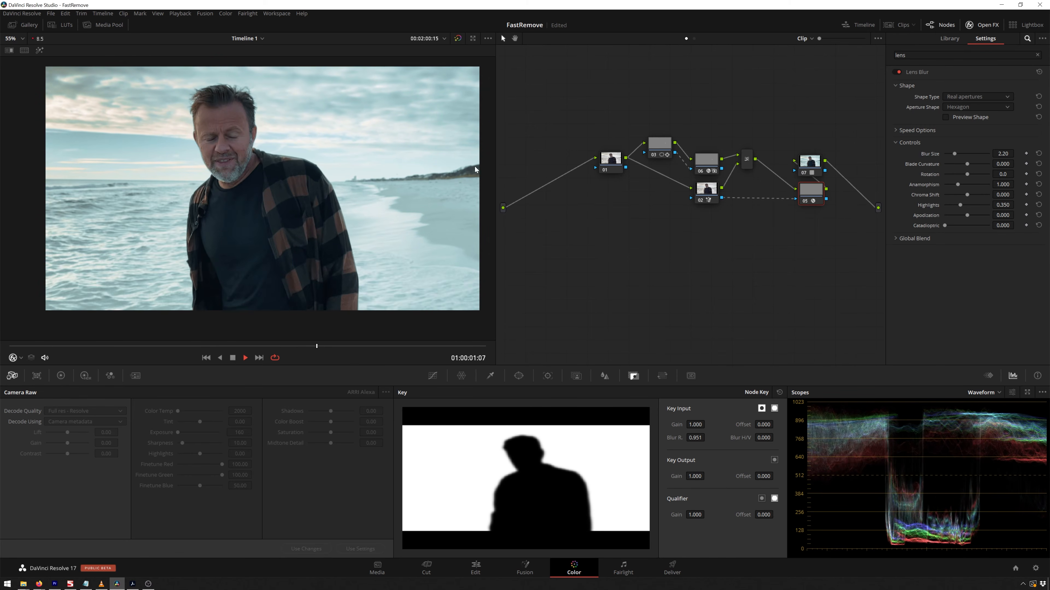
{"action": "key", "text": "space"}
Select the node above the blur node, lower its key output gain to 0.700, and play the result.
{"action": "left_click", "coordinate": [809, 160]}
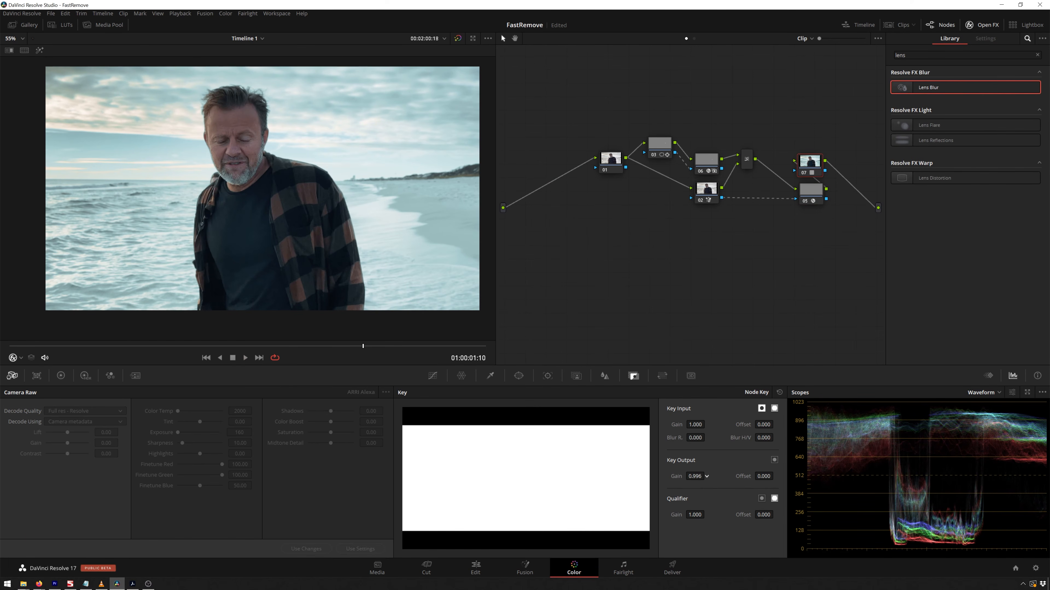
{"action": "left_click_drag", "start_coordinate": [707, 476], "coordinate": [688, 476]}
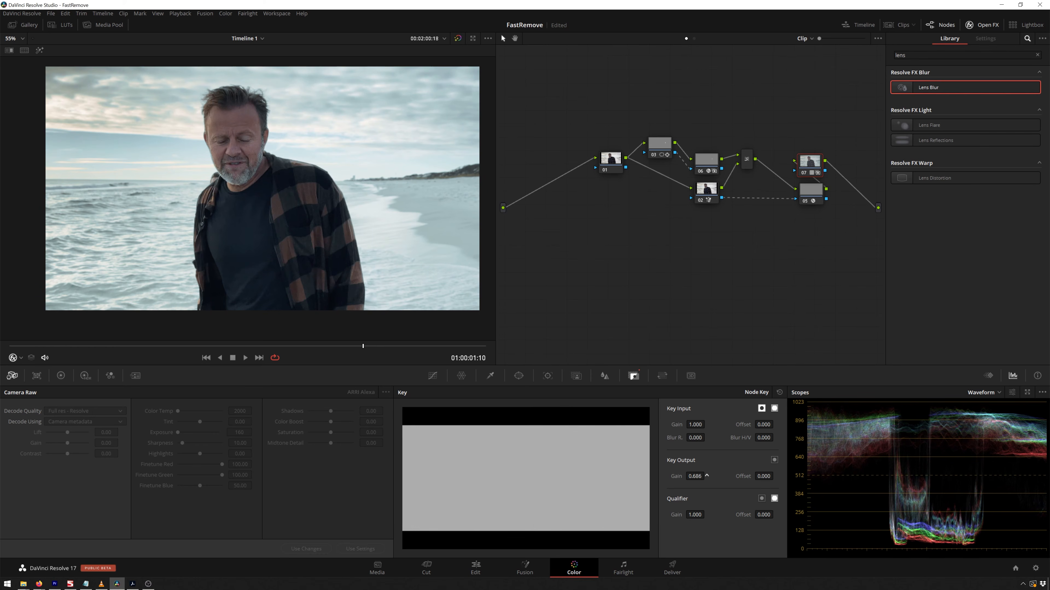
{"action": "key", "text": "space"}
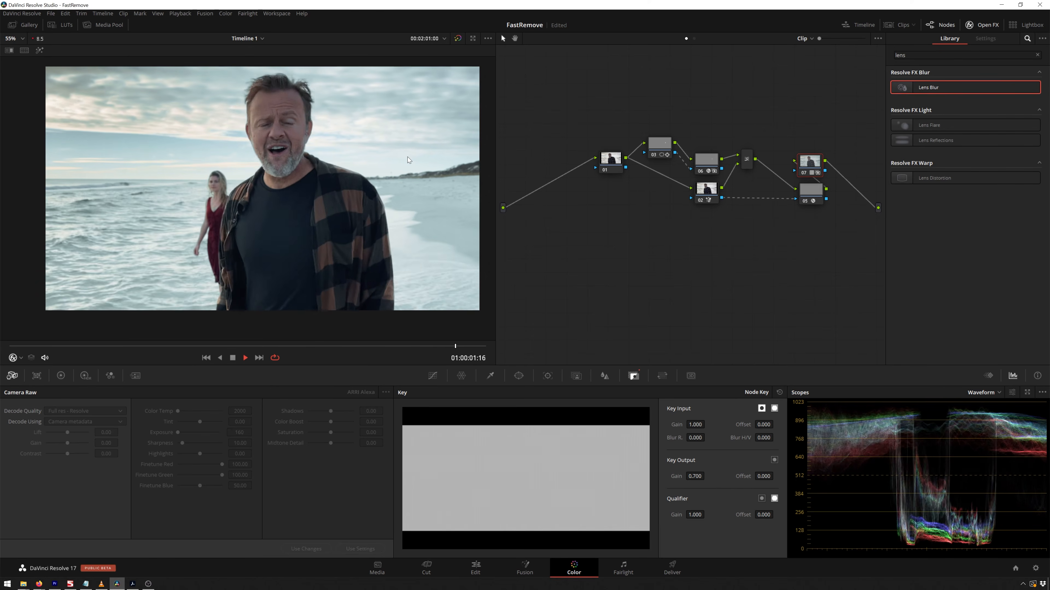
{"action": "key", "text": "space"}
Toggle the node on and off repeatedly to compare the grade before and after.
{"action": "key", "text": "alt+d"}
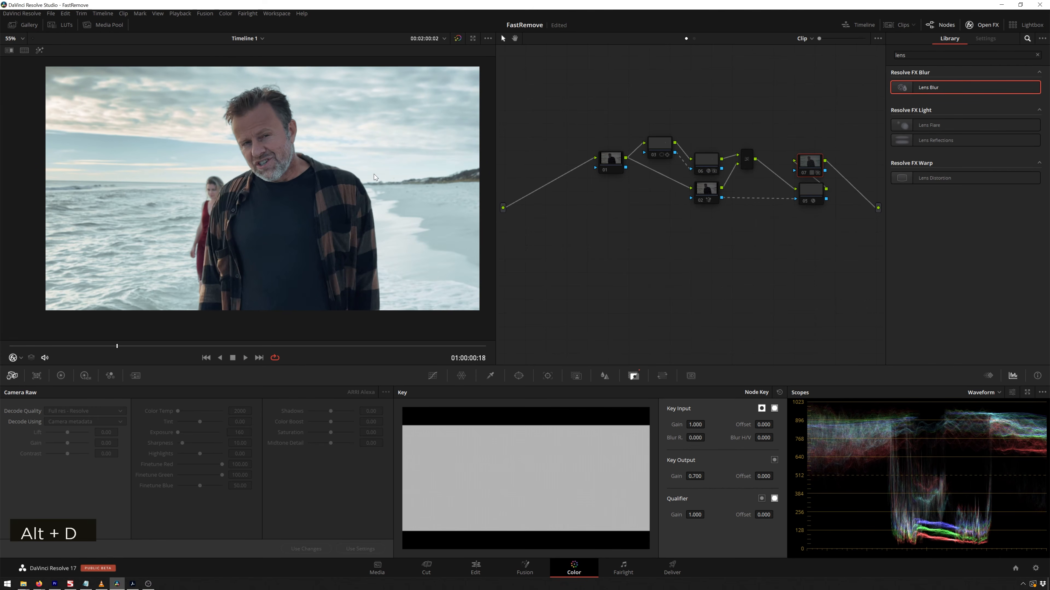
{"action": "key", "text": "alt+d"}
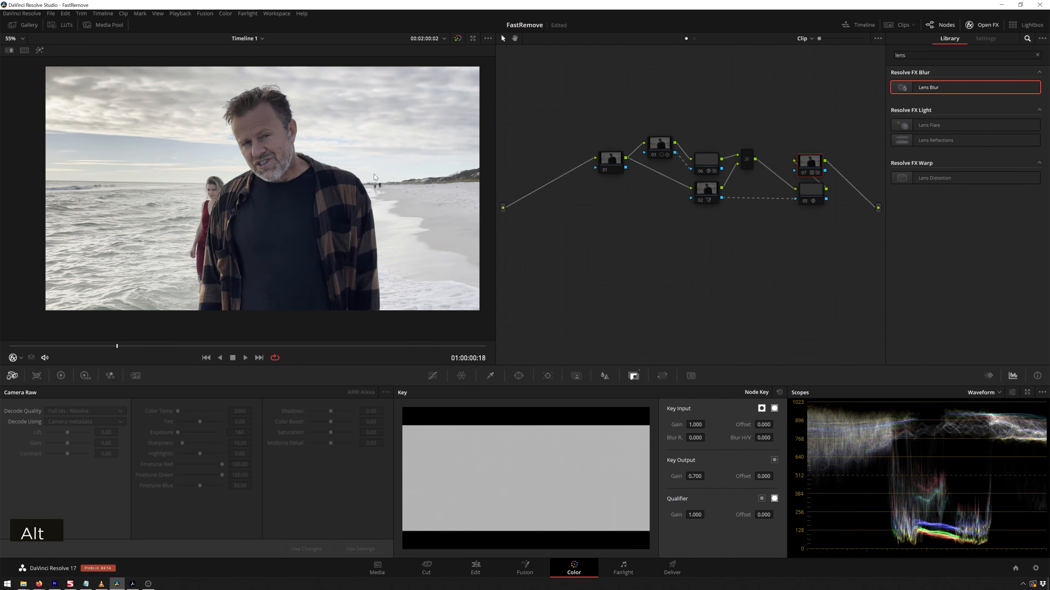
{"action": "key", "text": "alt+d"}
{"action": "key", "text": "alt+d"}
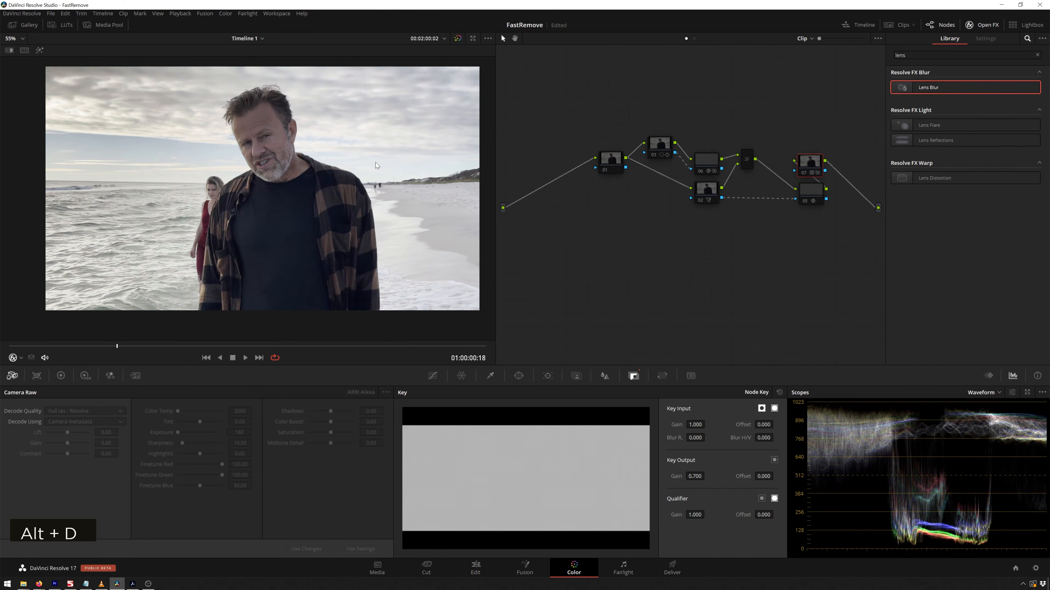
{"action": "key", "text": "alt+d"}
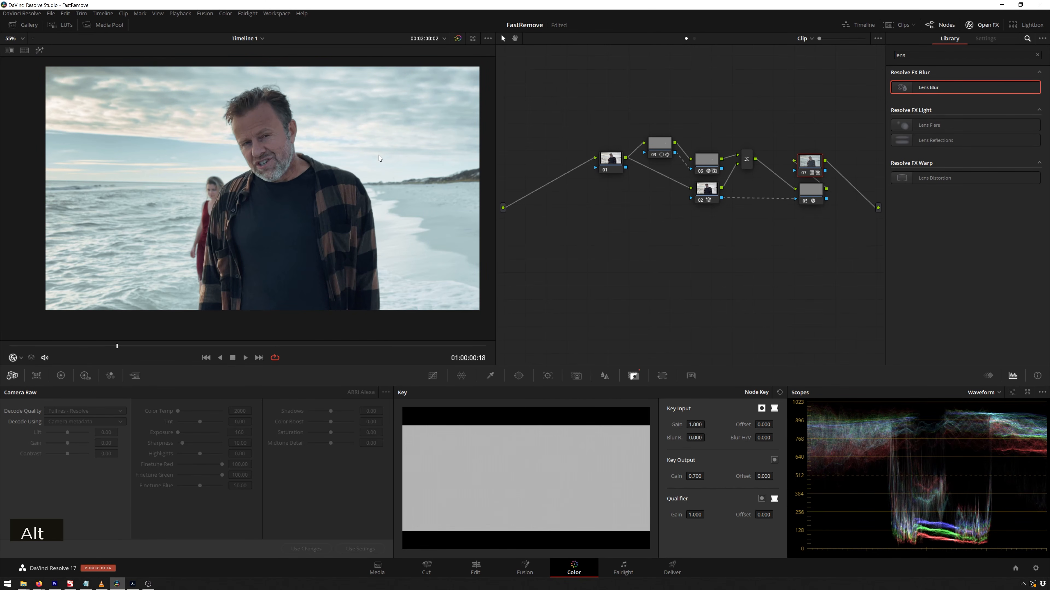